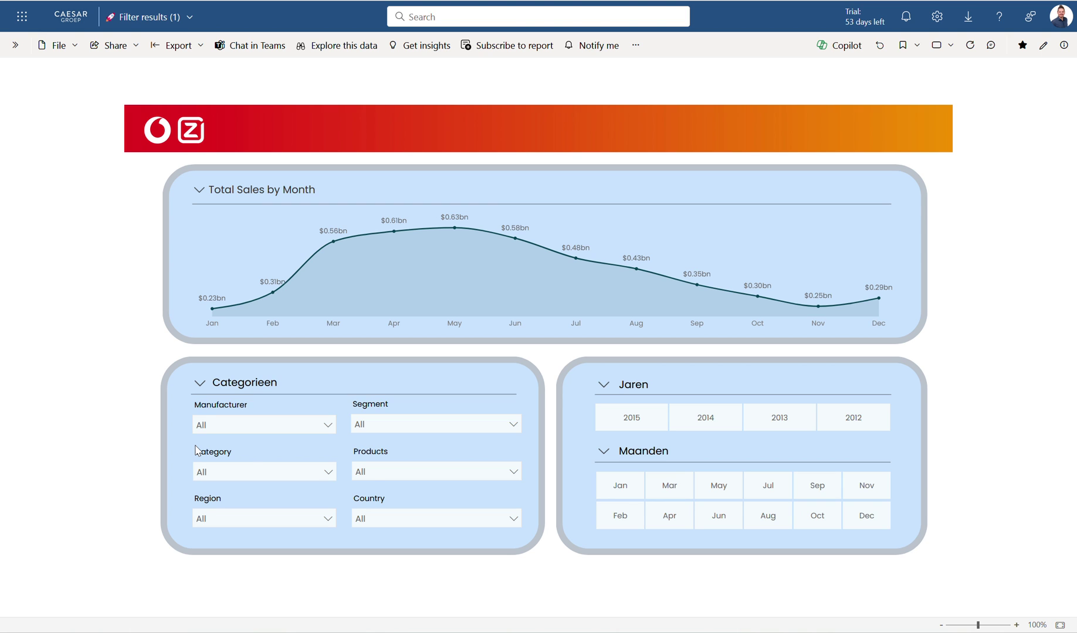
# - Try the 2015 year tile, then filter manufacturers to Leo and Natura
pyautogui.click(650, 427)
pyautogui.click(246, 430)
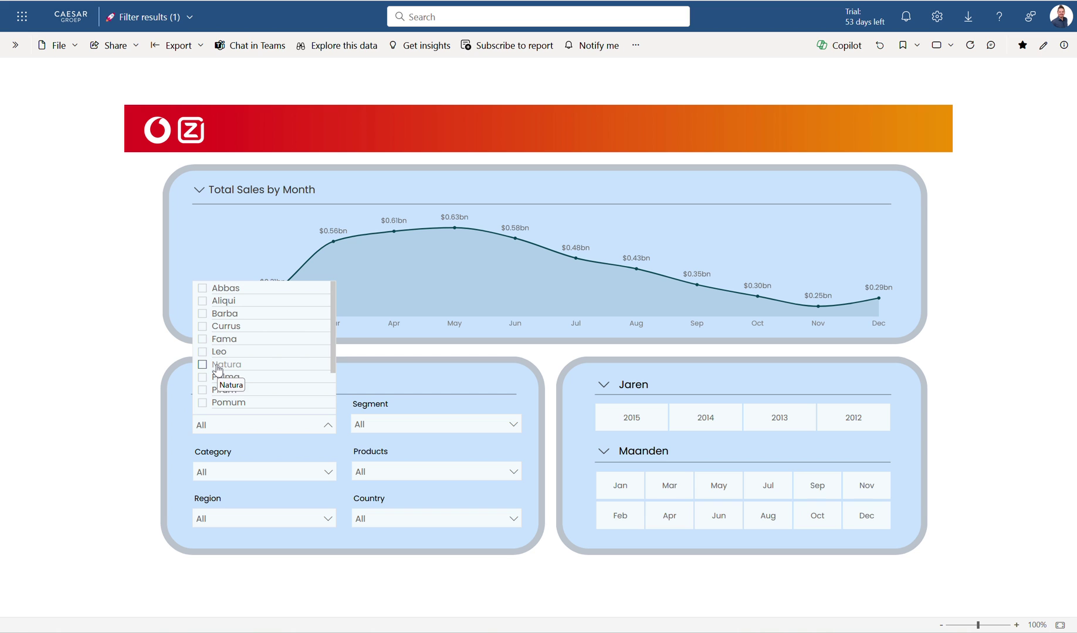
pyautogui.click(242, 352)
pyautogui.click(237, 369)
pyautogui.click(133, 453)
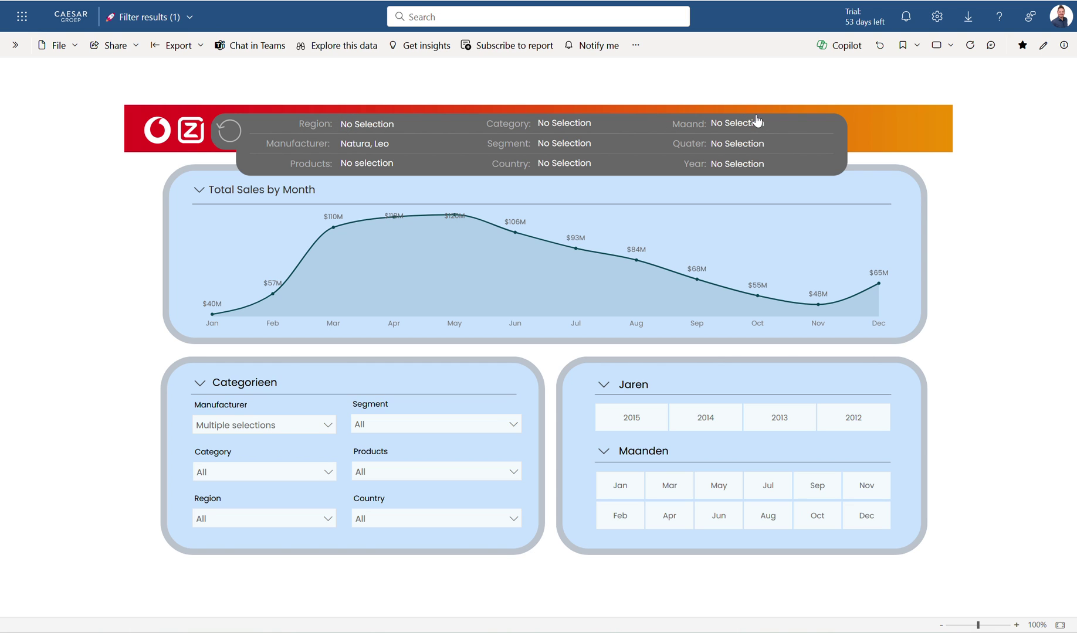
# - Recheck the manufacturer ticks and filter the Category slicer to Youth
pyautogui.click(241, 428)
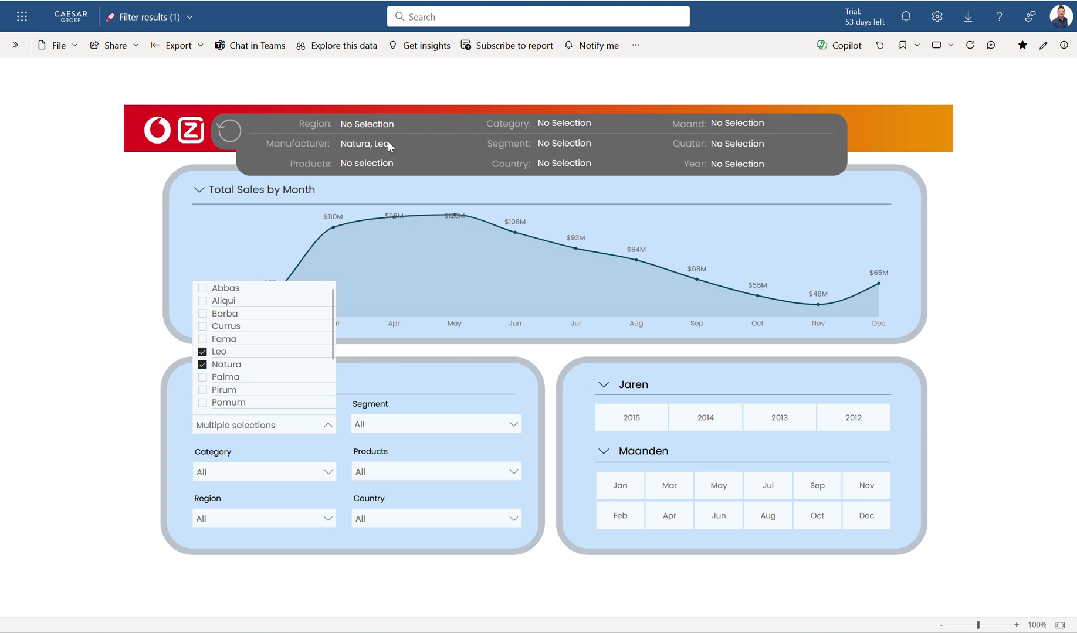
pyautogui.click(71, 423)
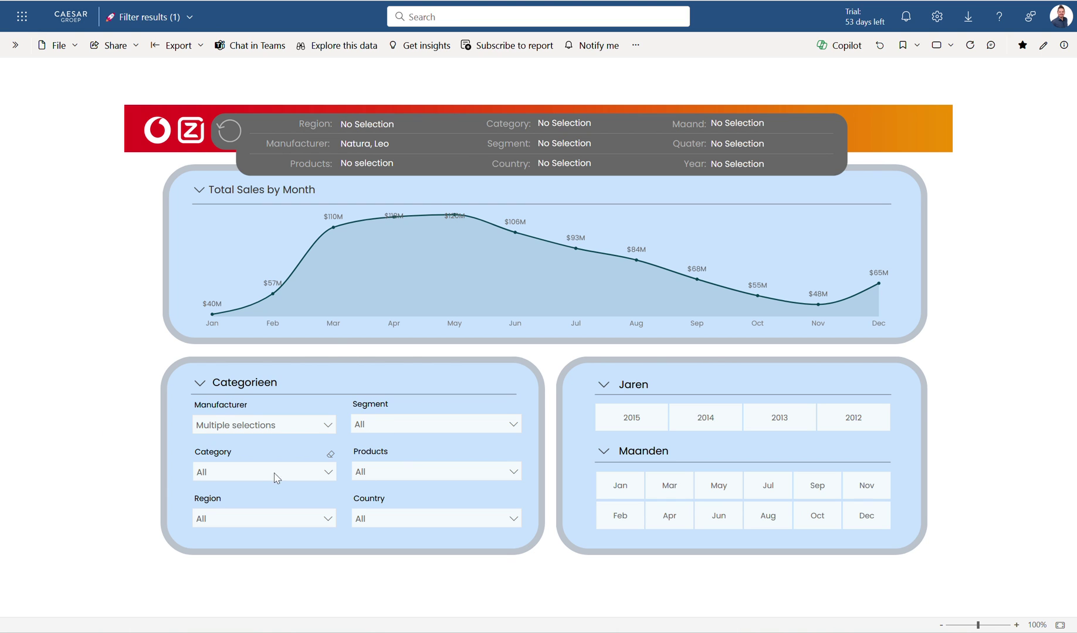
pyautogui.click(256, 475)
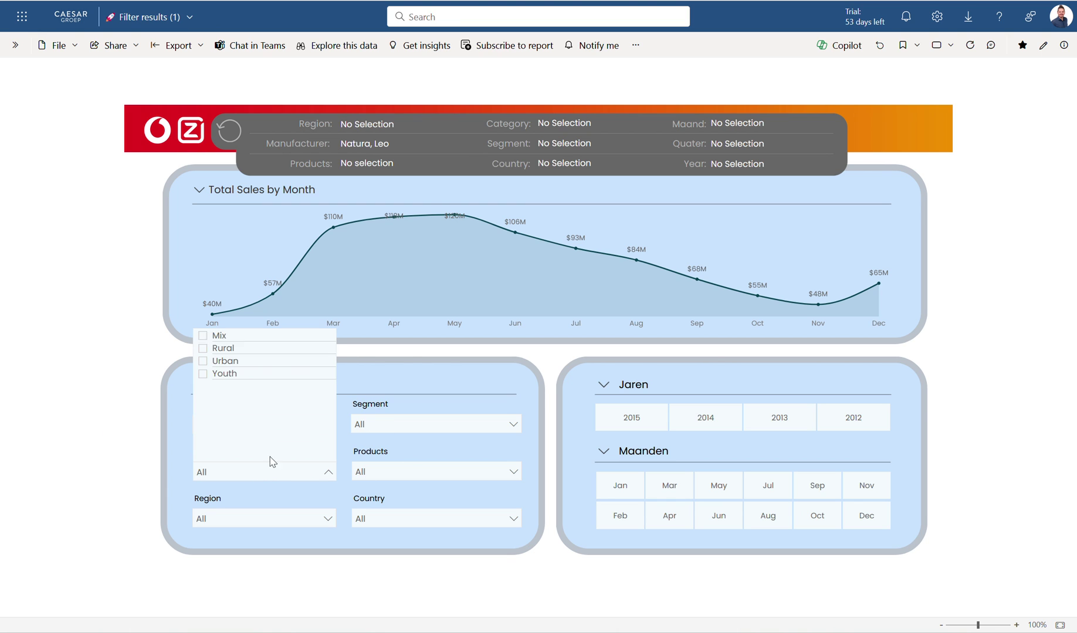
pyautogui.click(226, 373)
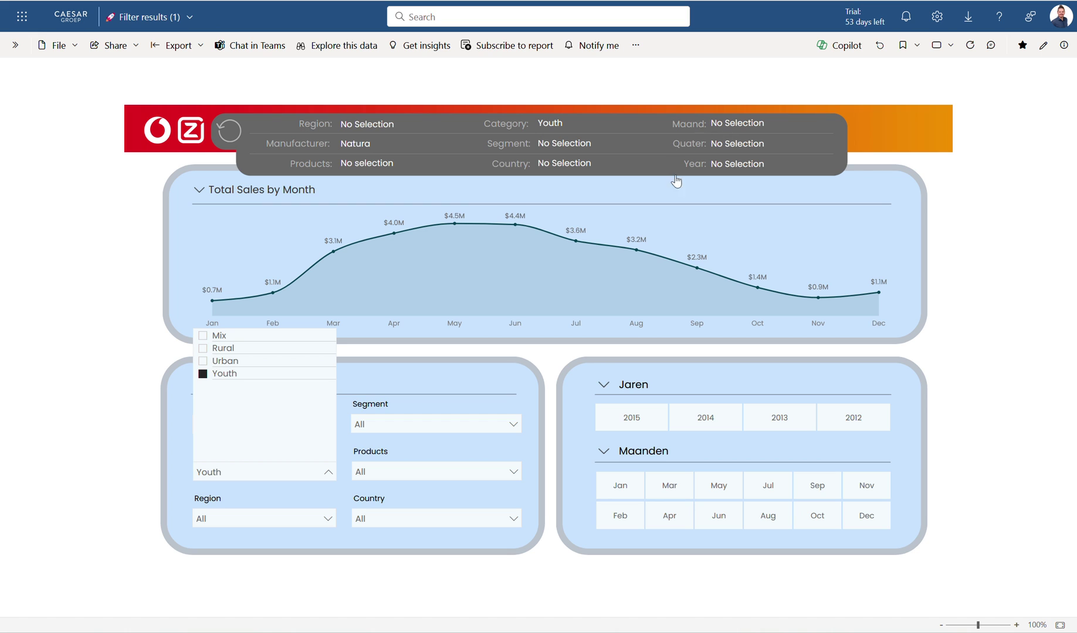
# - Clear the Manufacturer and Category filters and deselect the 2013 year tile
pyautogui.click(664, 413)
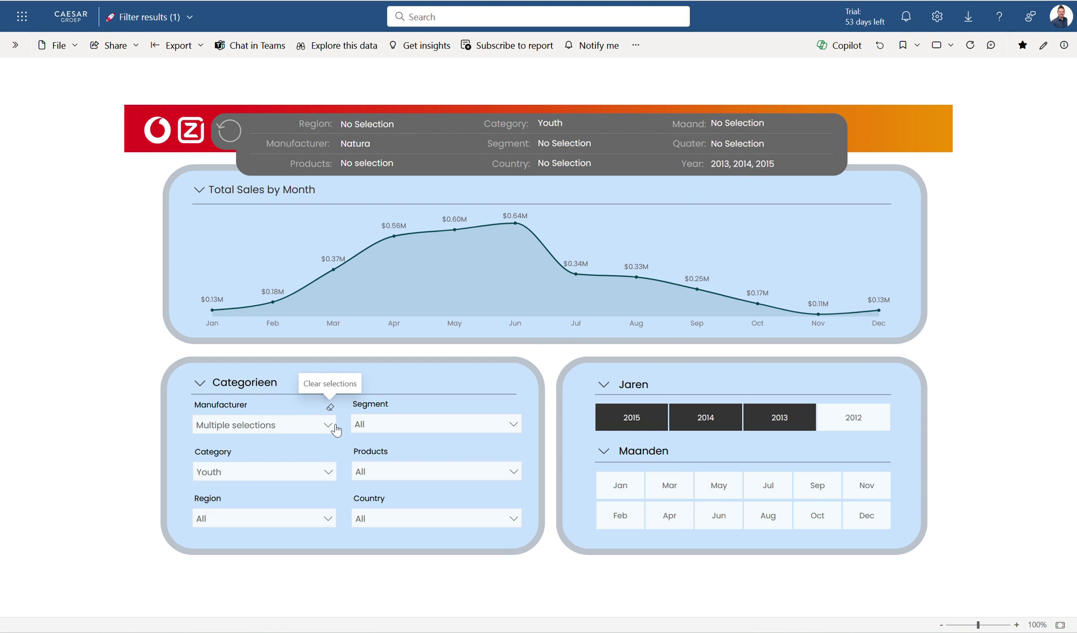
pyautogui.click(329, 407)
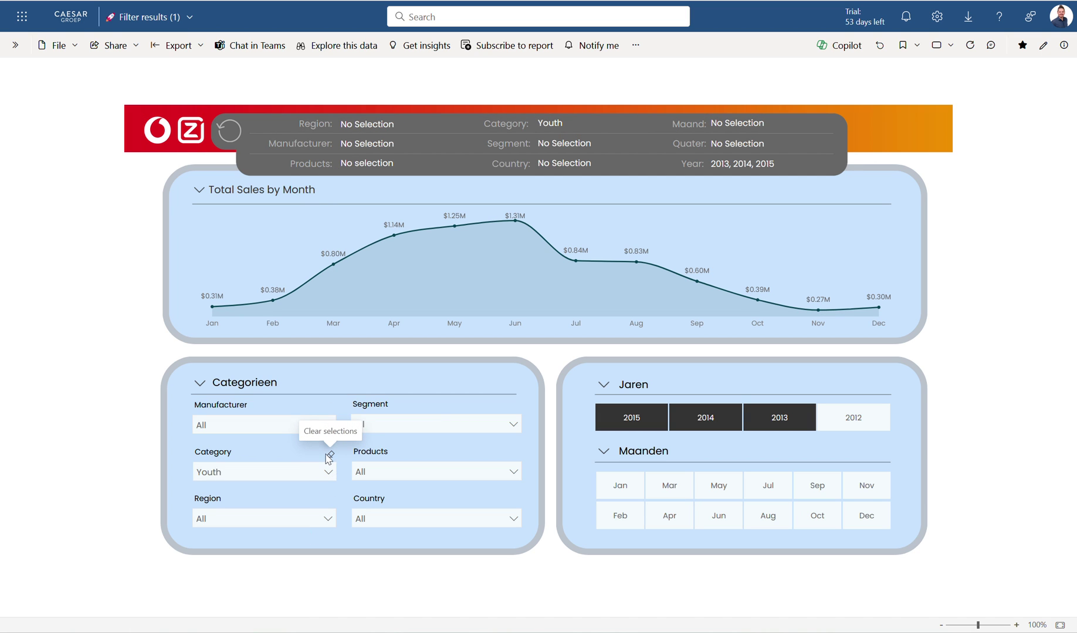
pyautogui.click(331, 457)
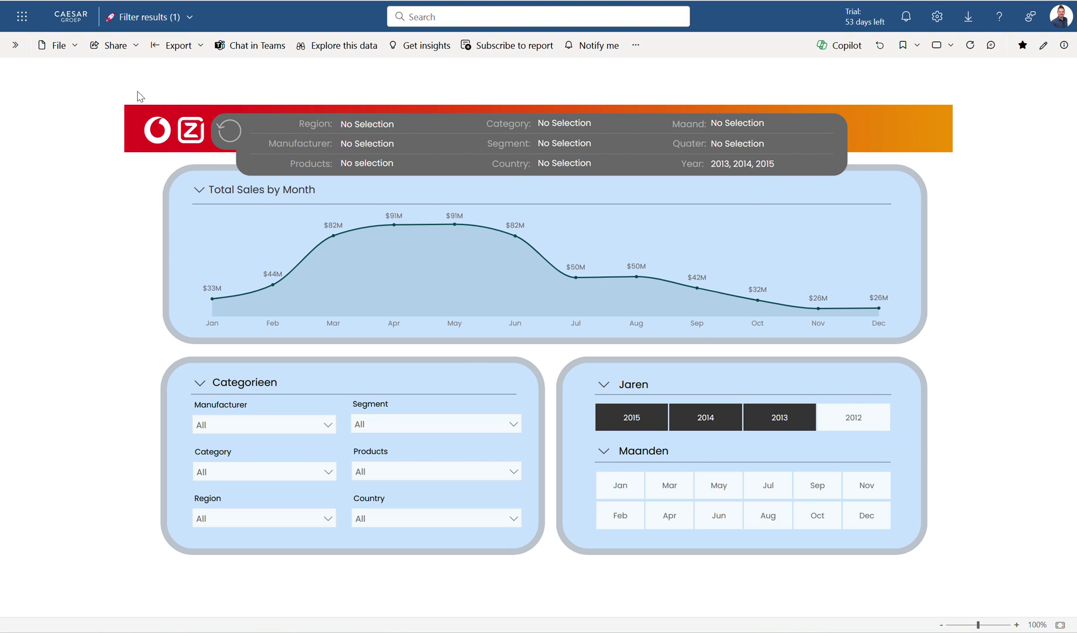
pyautogui.click(784, 422)
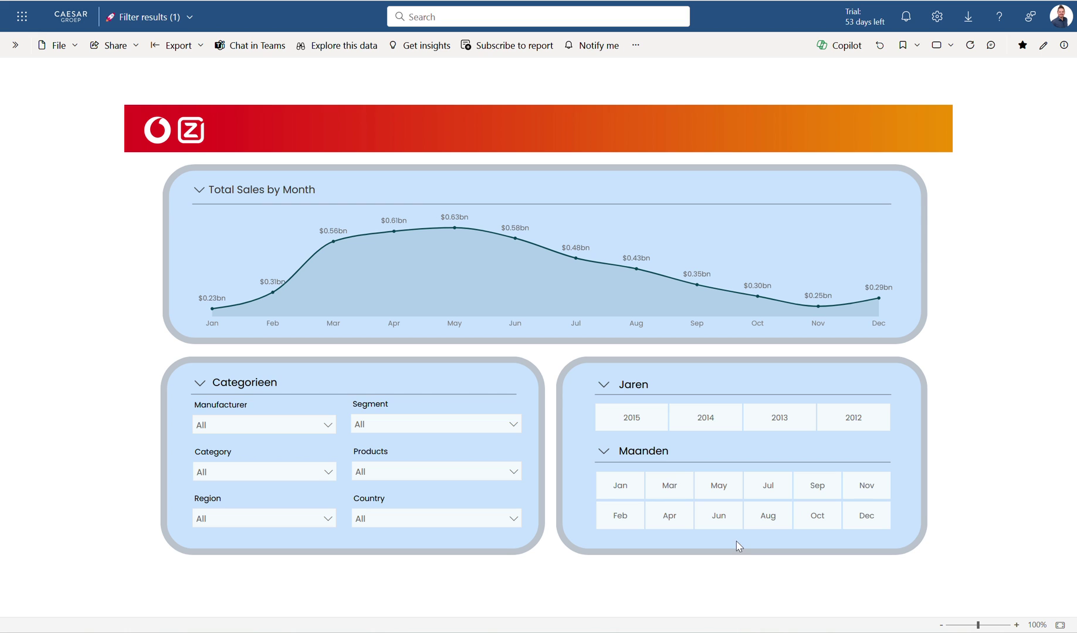
pyautogui.click(382, 521)
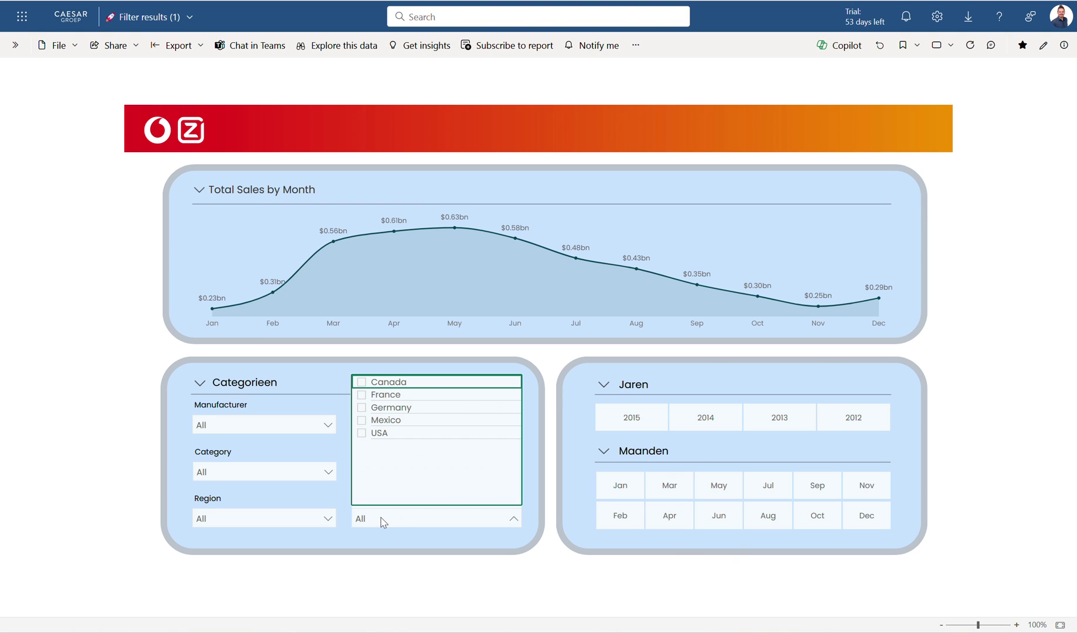
pyautogui.click(362, 410)
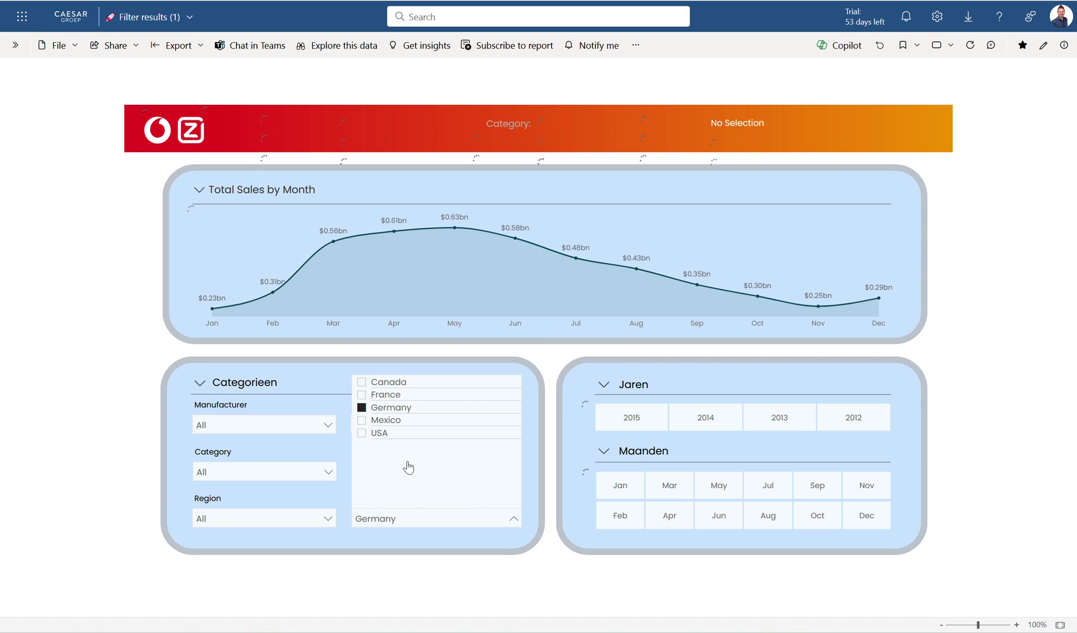
pyautogui.click(288, 519)
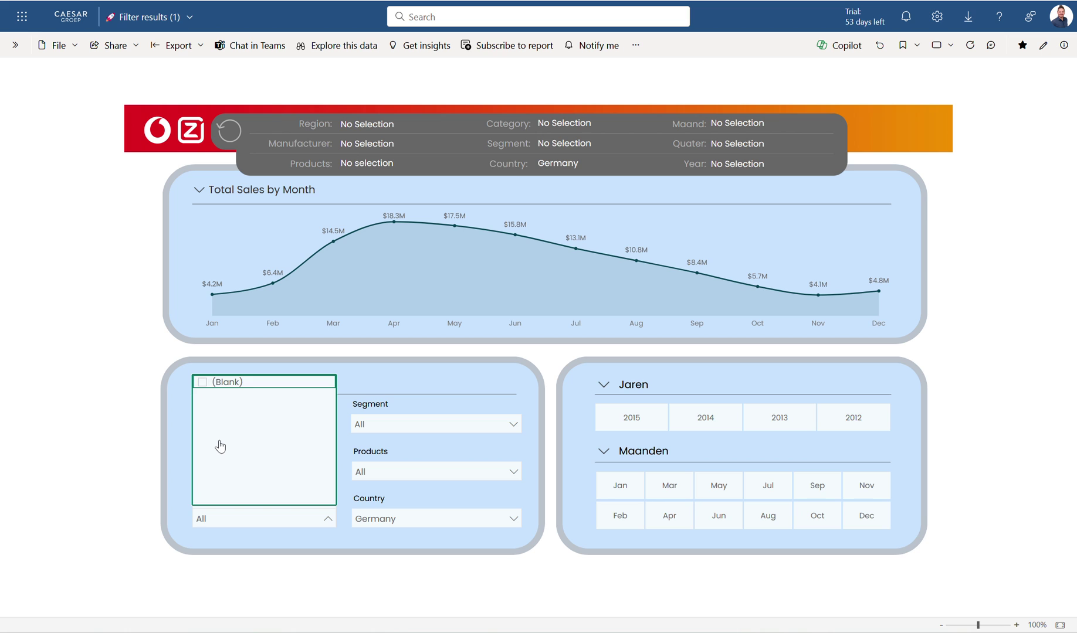
pyautogui.click(375, 425)
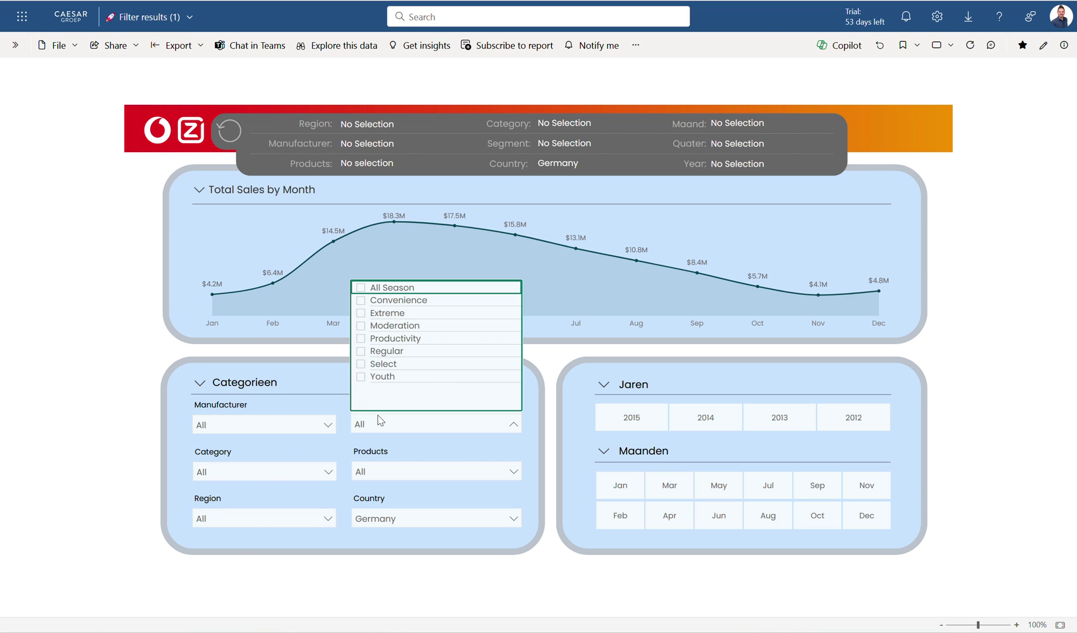
pyautogui.click(361, 352)
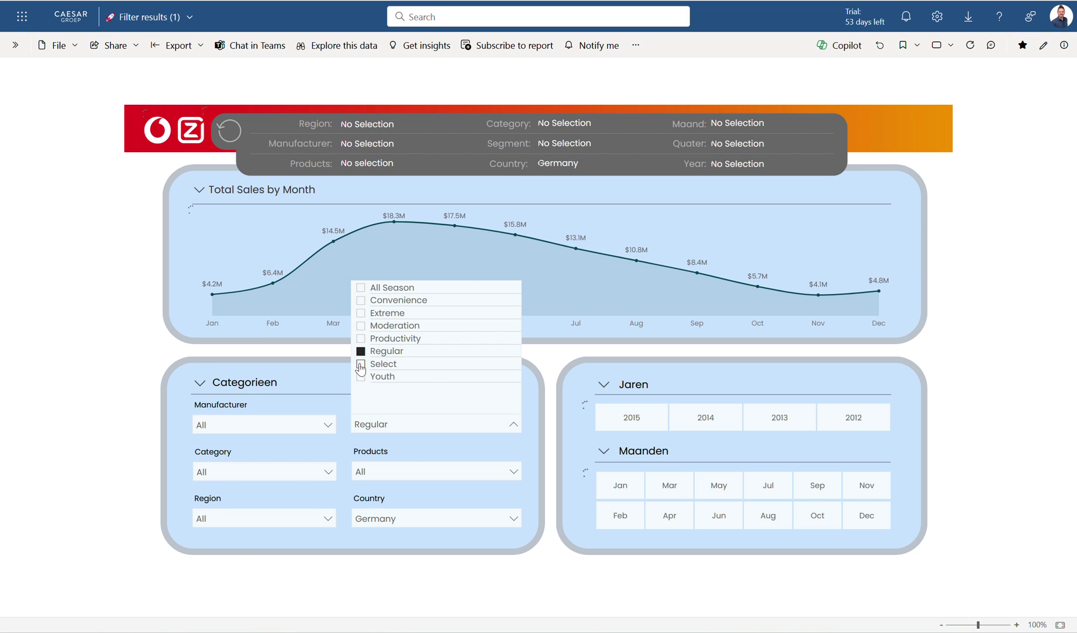
pyautogui.click(434, 367)
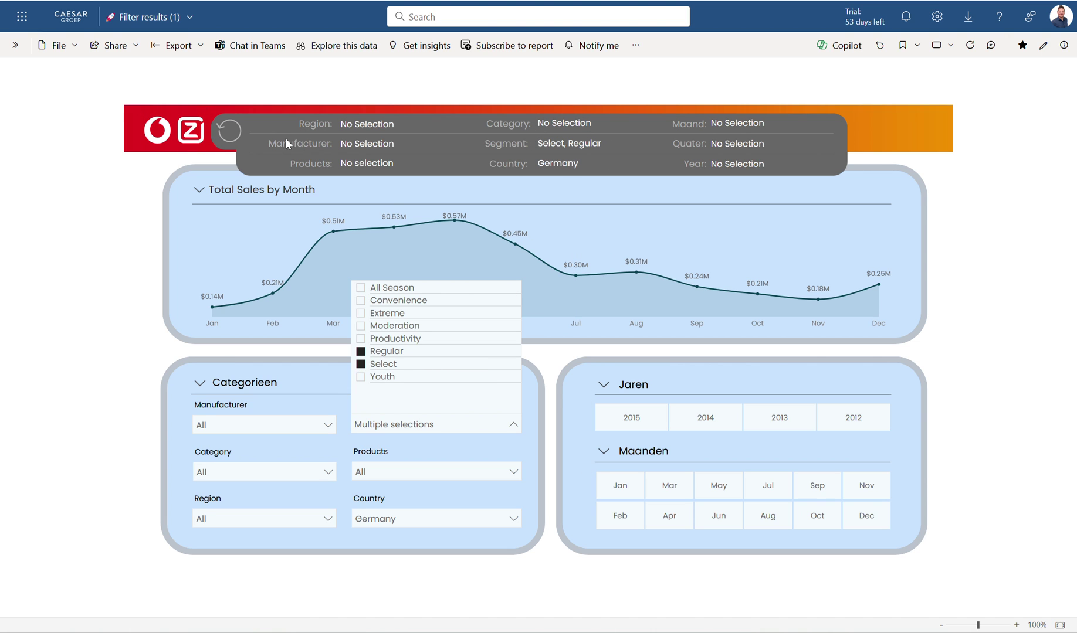
pyautogui.click(104, 254)
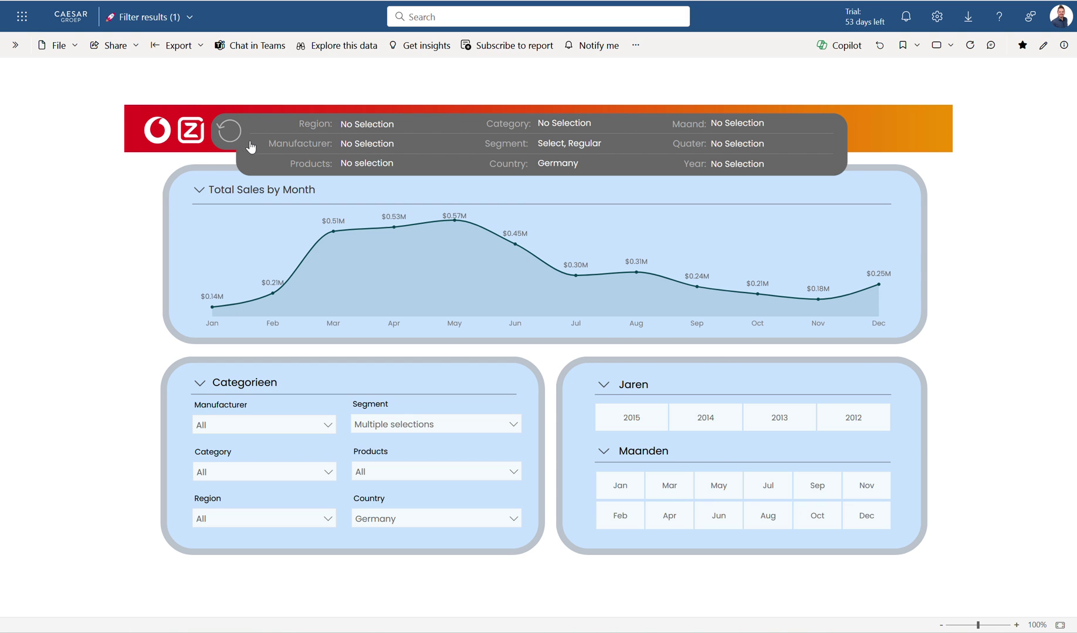
pyautogui.click(229, 131)
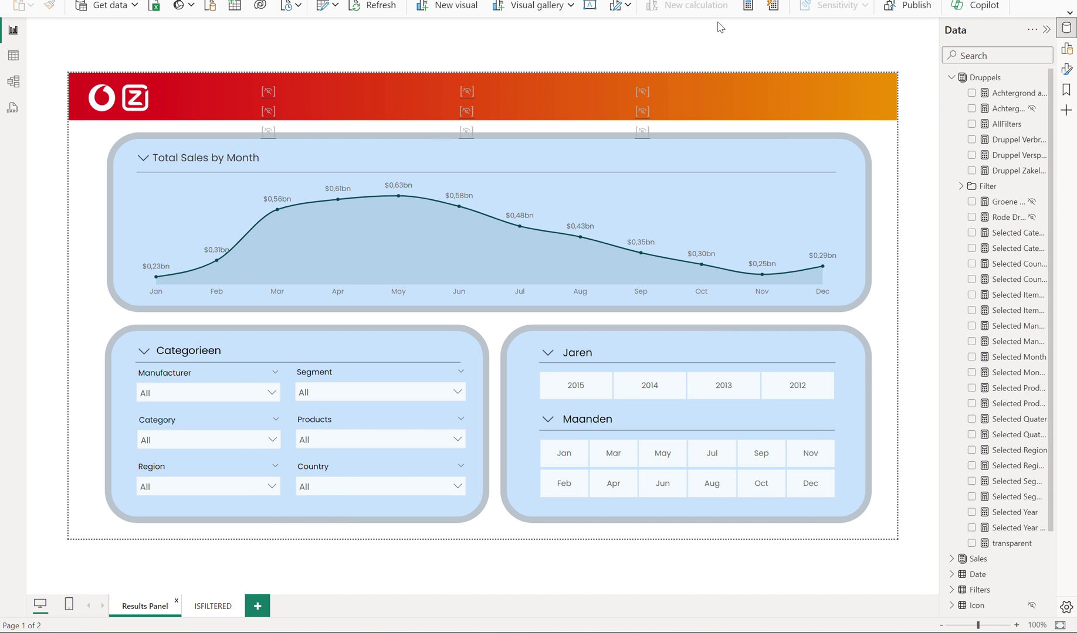
# - Collapse Druppels, show a slightly wider Bookmarks pane, and select the header group
pyautogui.click(951, 78)
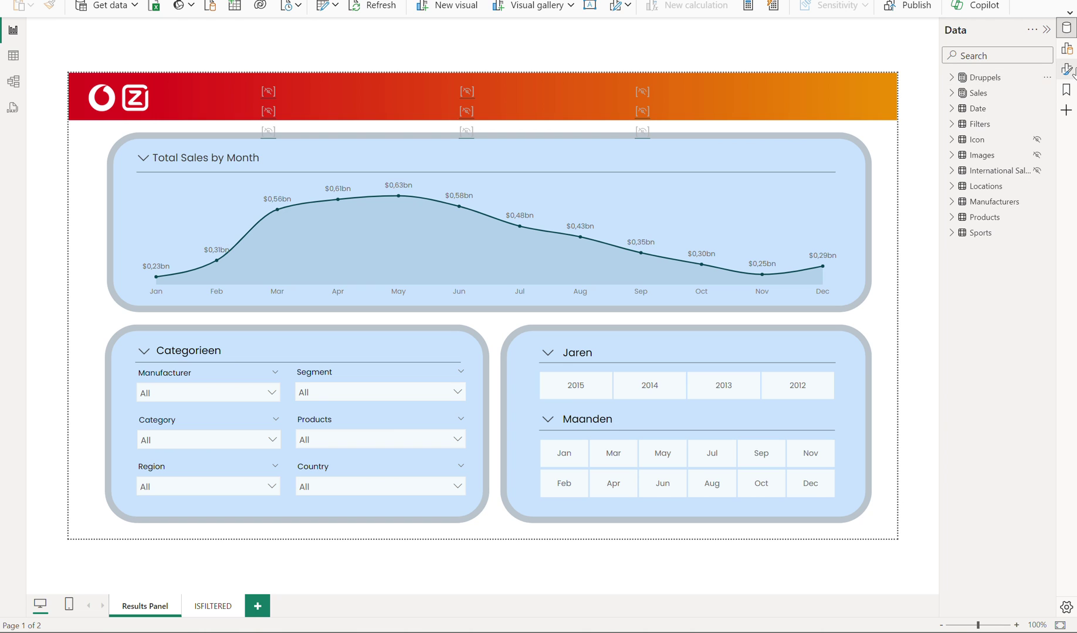
pyautogui.click(1066, 89)
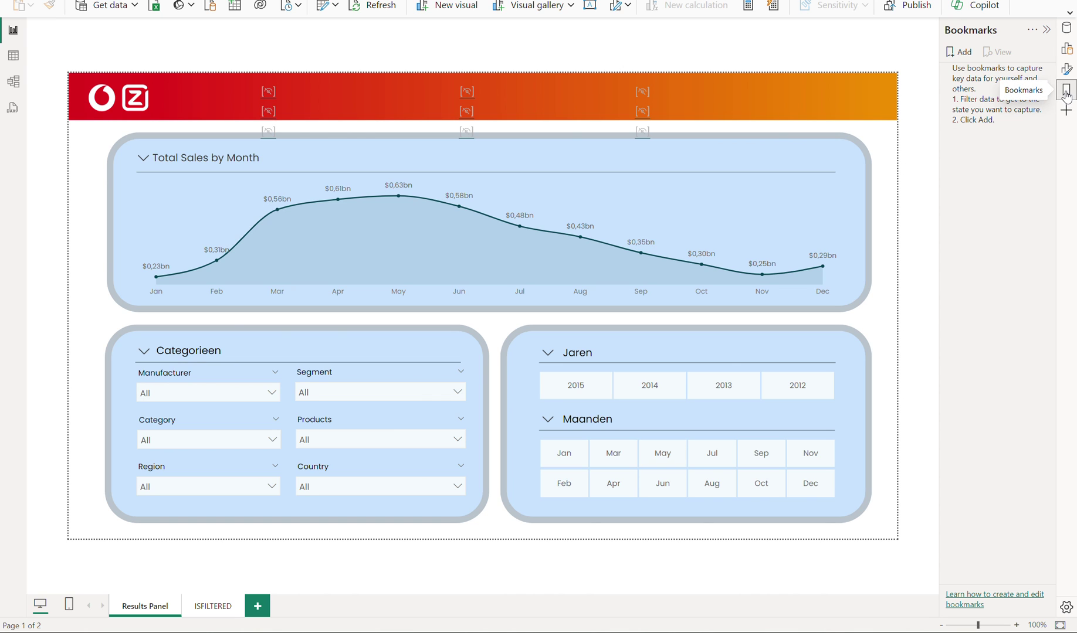
pyautogui.moveTo(940, 320); pyautogui.dragTo(934, 321)
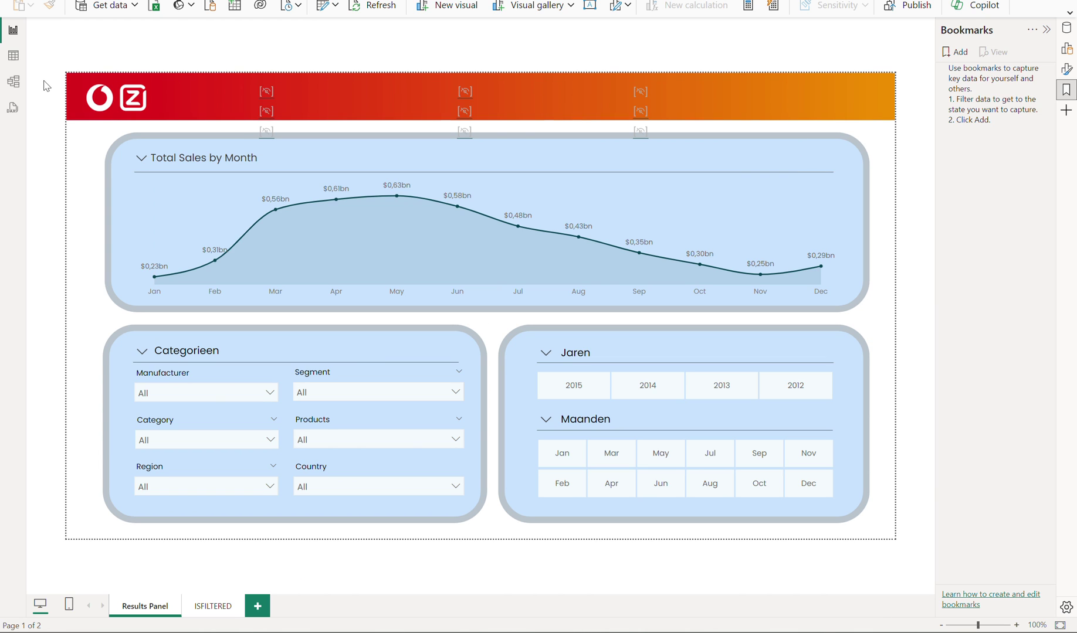
pyautogui.click(194, 98)
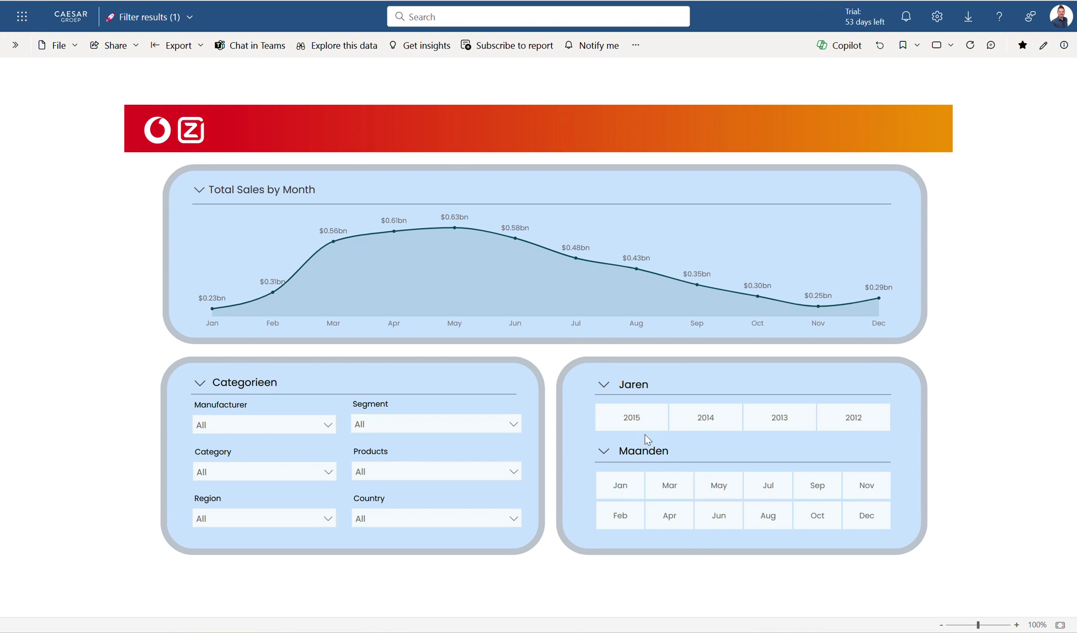
# - Filter the published report to 2015 and 2014 in the Jaren slicer
pyautogui.click(642, 417)
pyautogui.click(710, 424)
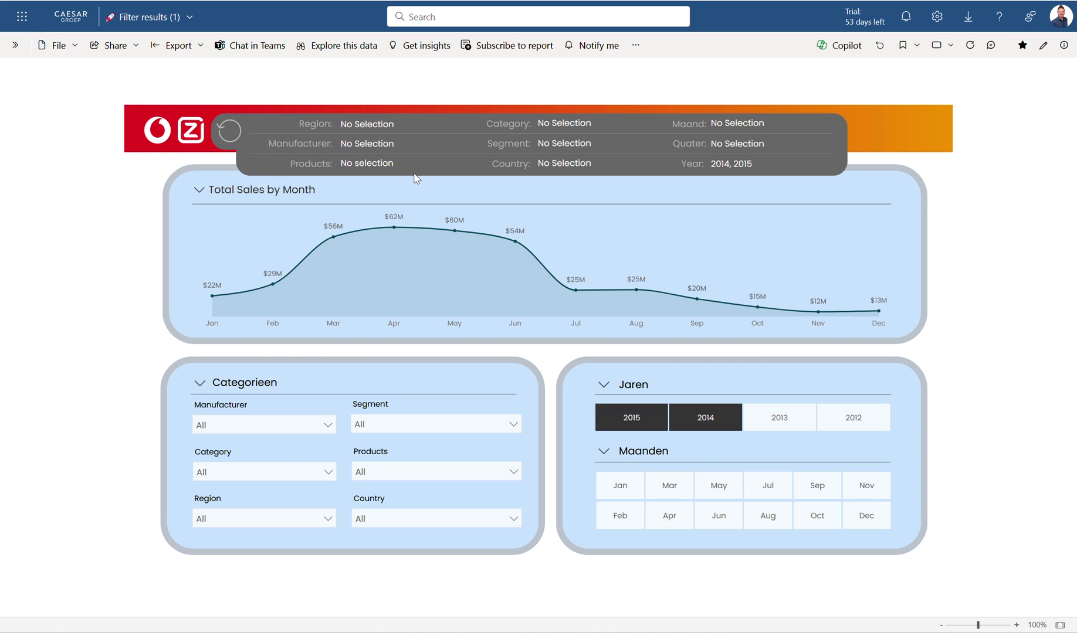
# - In Power BI Desktop, open the Achtergrond aanuit measure's DAX formula from Druppels
pyautogui.hotkey('alt', 'Tab')
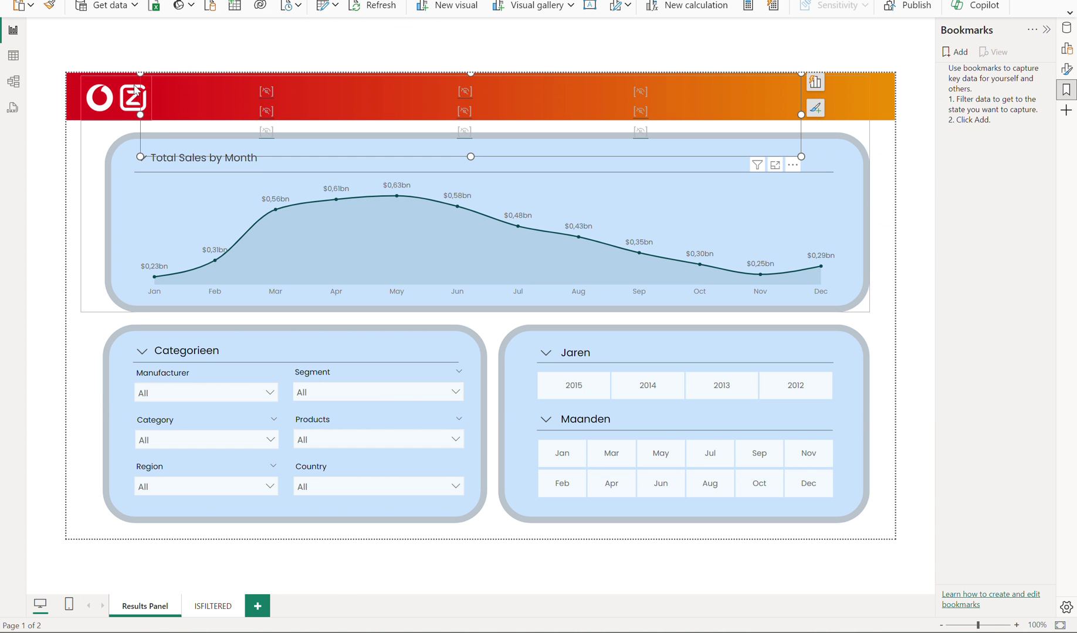
pyautogui.click(1066, 48)
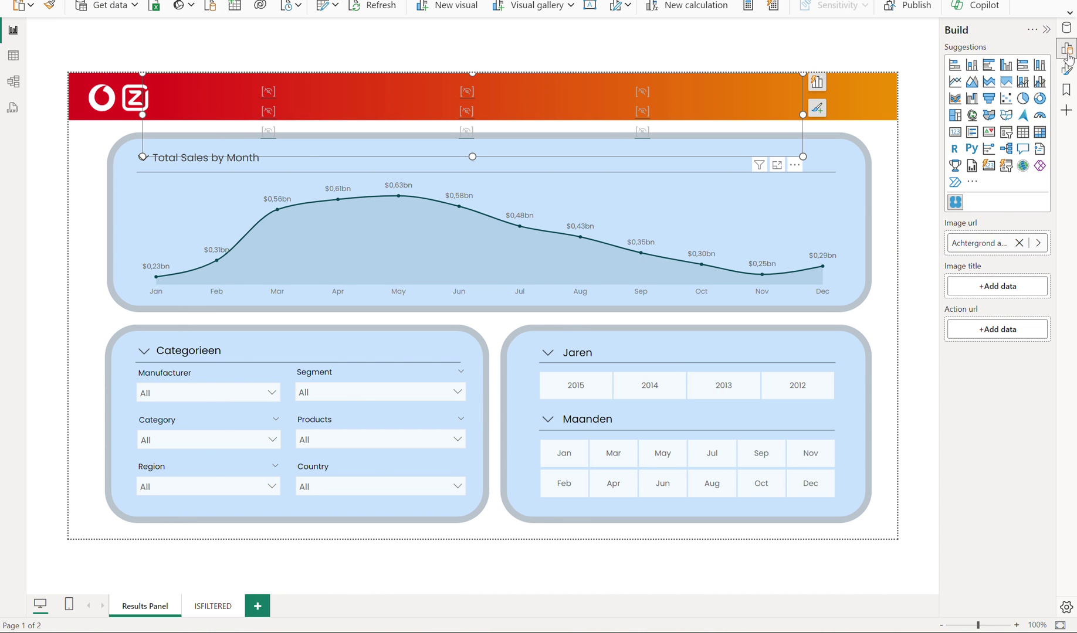
pyautogui.click(1066, 27)
pyautogui.click(996, 76)
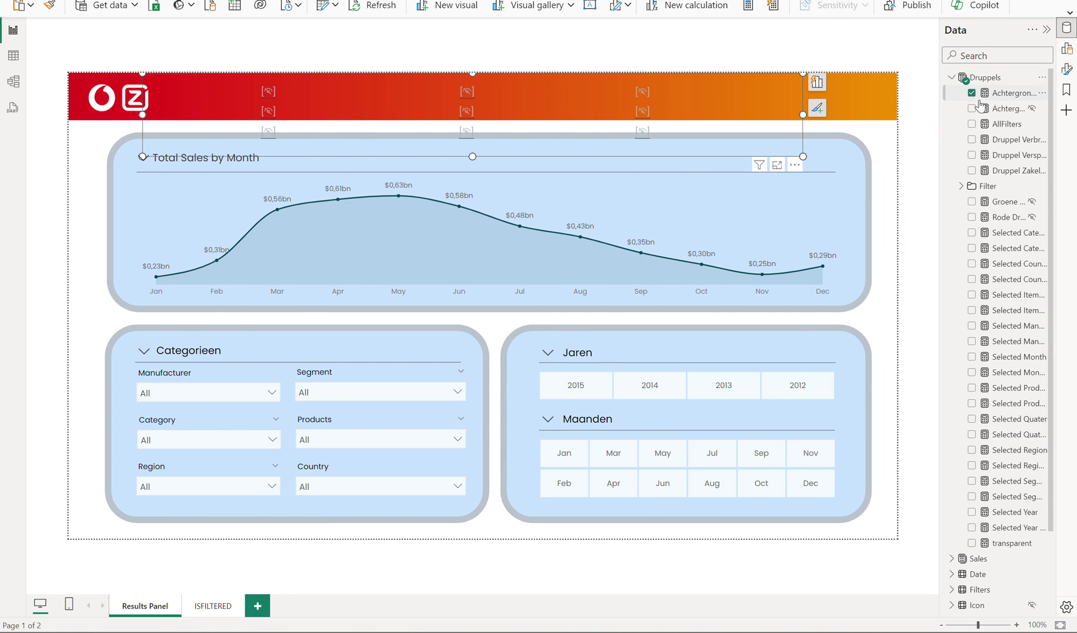
pyautogui.click(1004, 94)
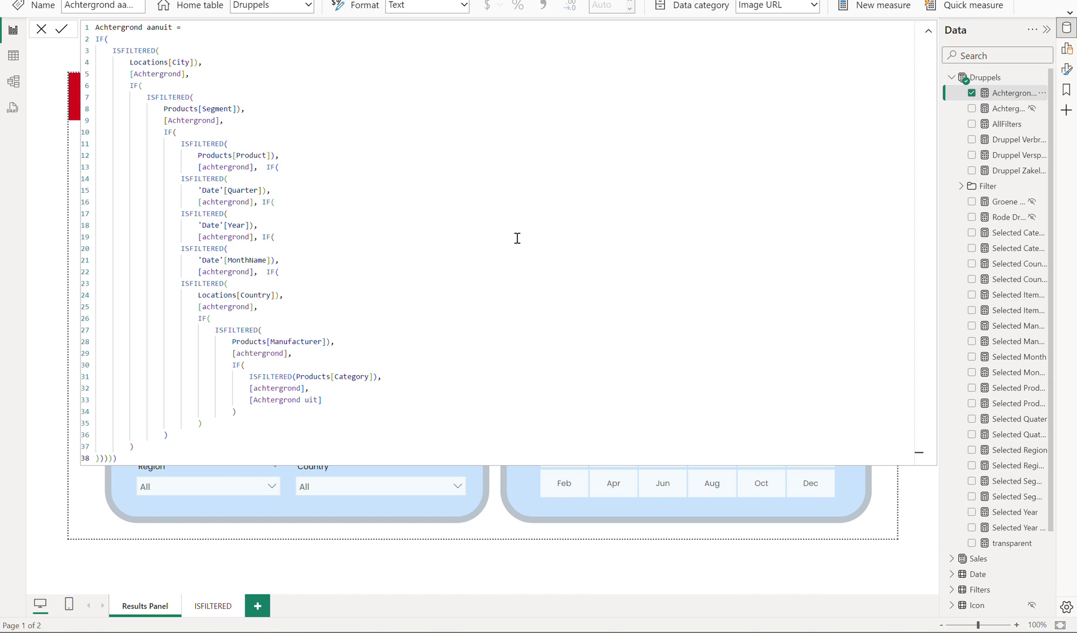
# - Review the ISFILTERED checks (City, Segment, Product, Quarter) and Achtergrond uit fallback, widening the pane
pyautogui.doubleClick(144, 51)
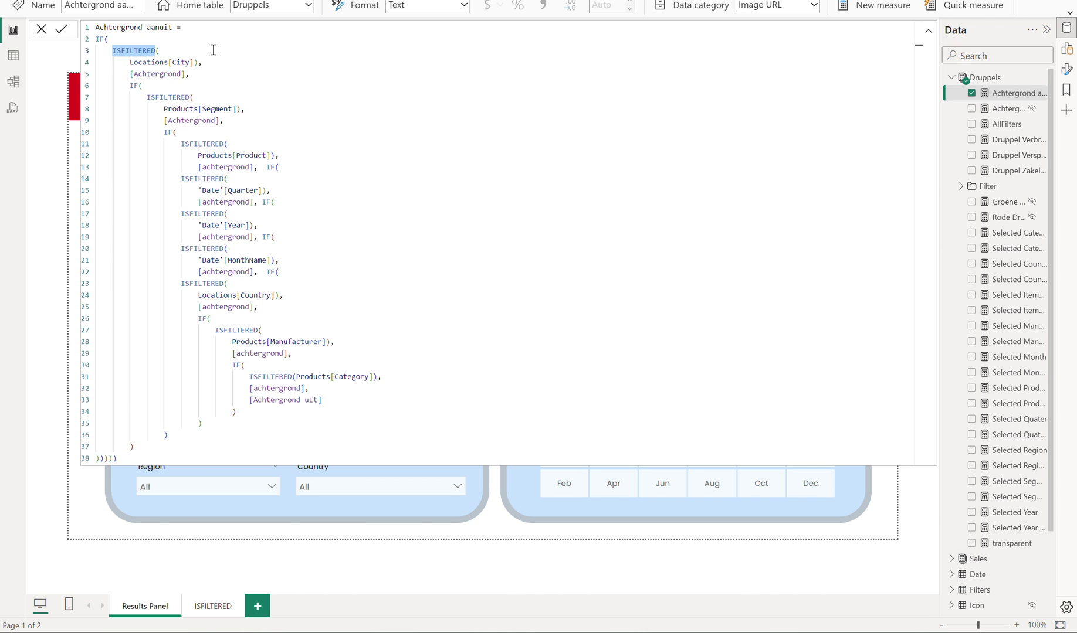
pyautogui.moveTo(131, 61); pyautogui.dragTo(195, 63)
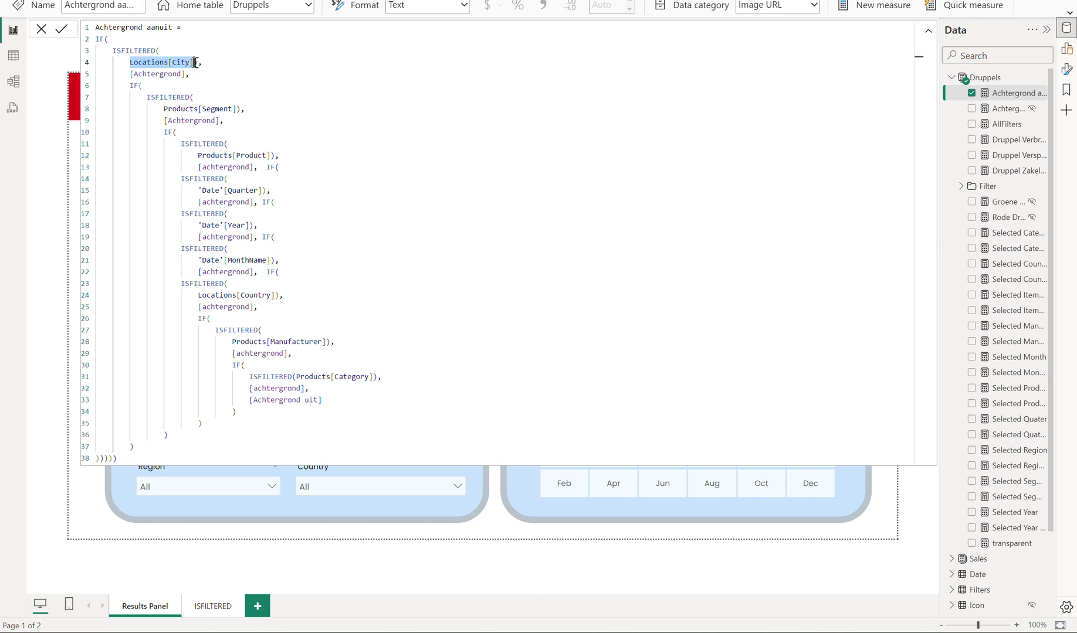
pyautogui.doubleClick(222, 109)
pyautogui.doubleClick(250, 155)
pyautogui.doubleClick(243, 190)
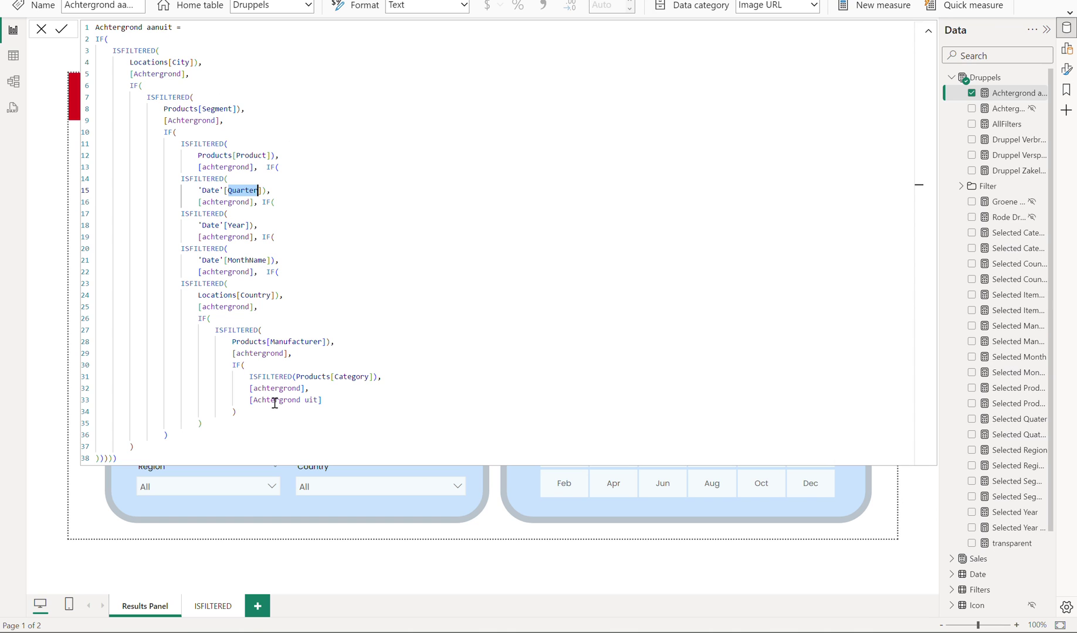
pyautogui.doubleClick(261, 388)
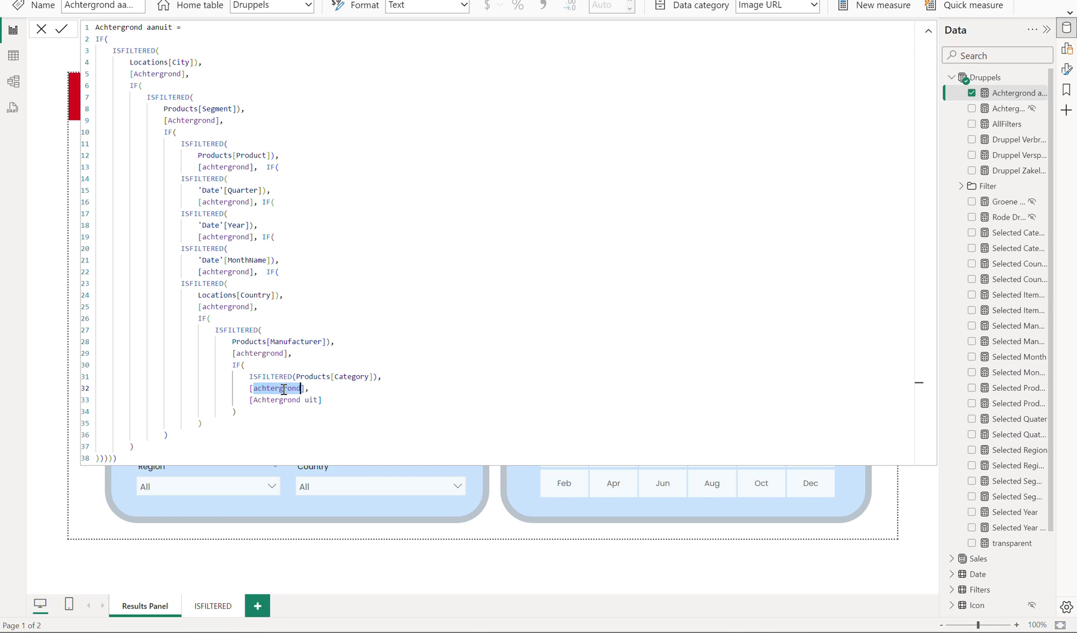
pyautogui.moveTo(252, 400); pyautogui.dragTo(316, 400)
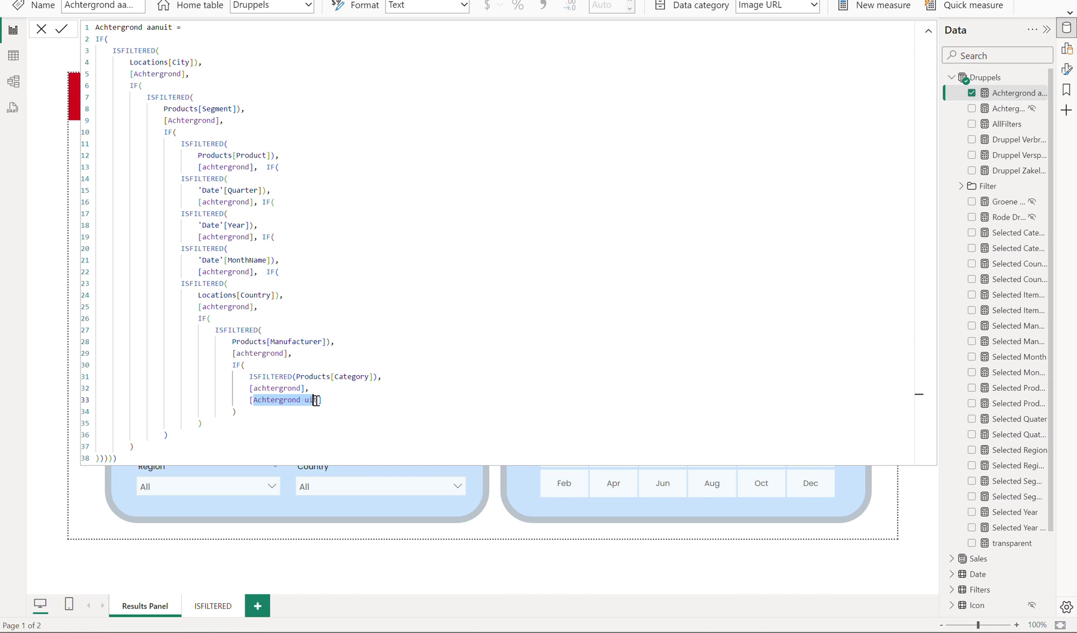
pyautogui.doubleClick(276, 389)
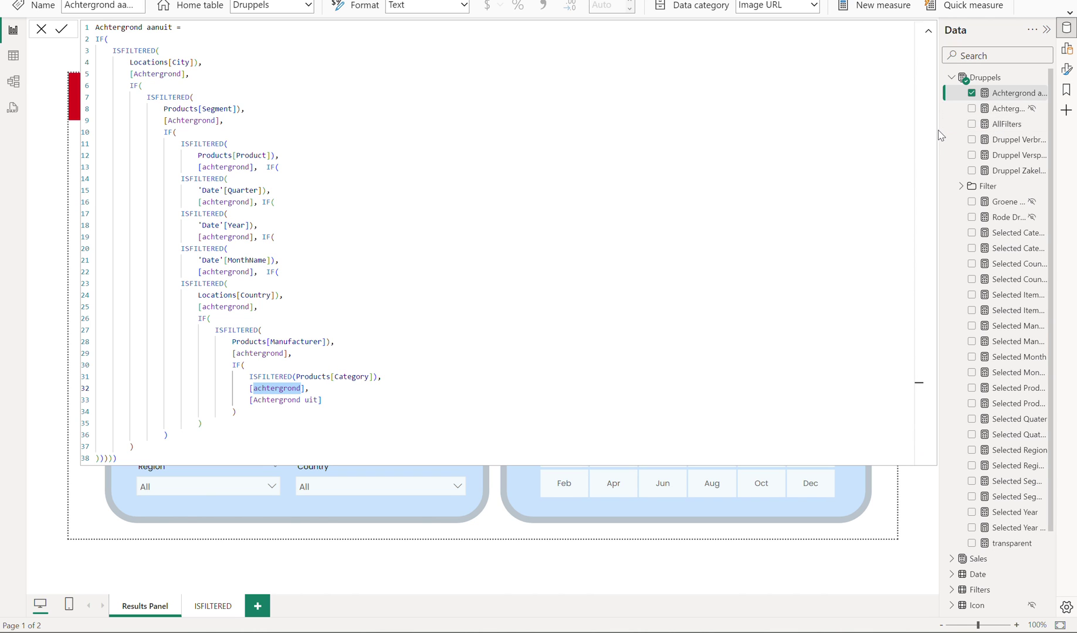
pyautogui.moveTo(939, 134); pyautogui.dragTo(908, 134)
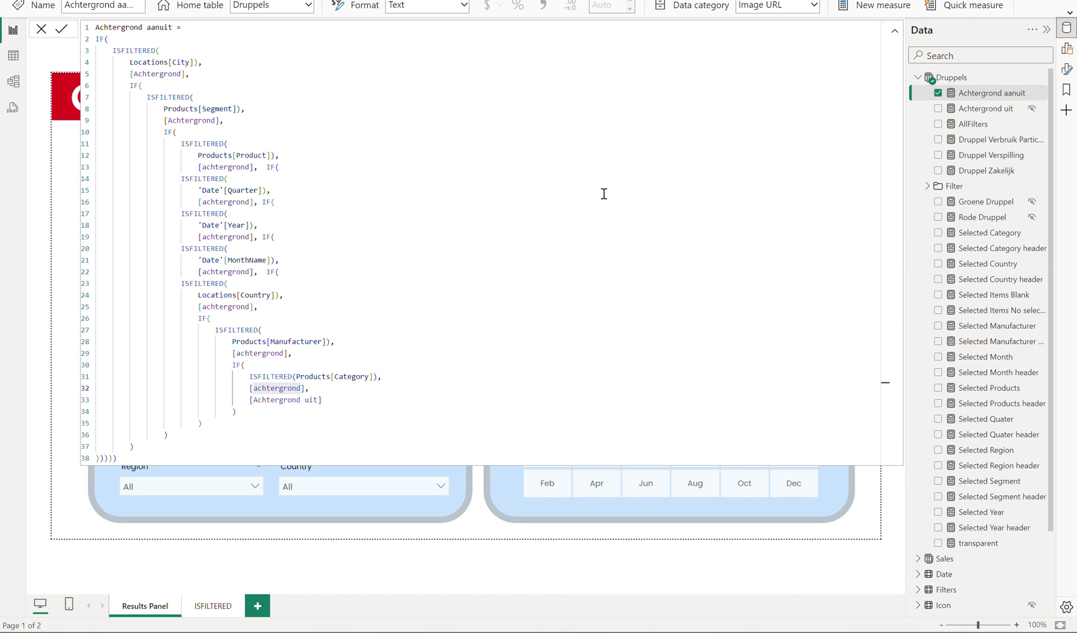
# - View the Achtergrond uit formula, then select the header overlay and filter Jaren to 2014
pyautogui.click(990, 110)
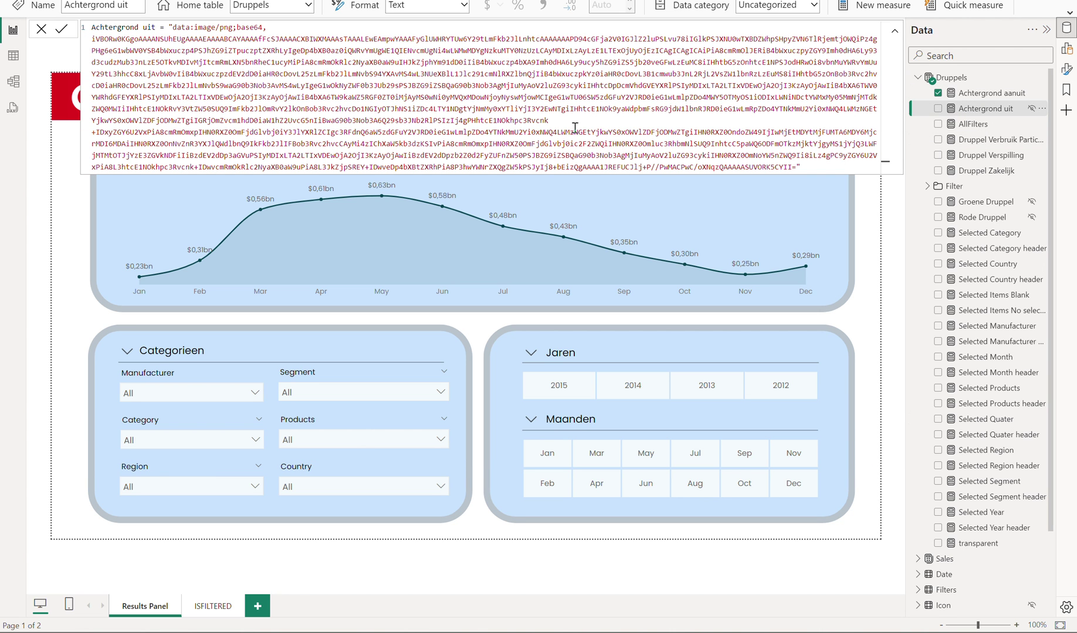
pyautogui.click(38, 200)
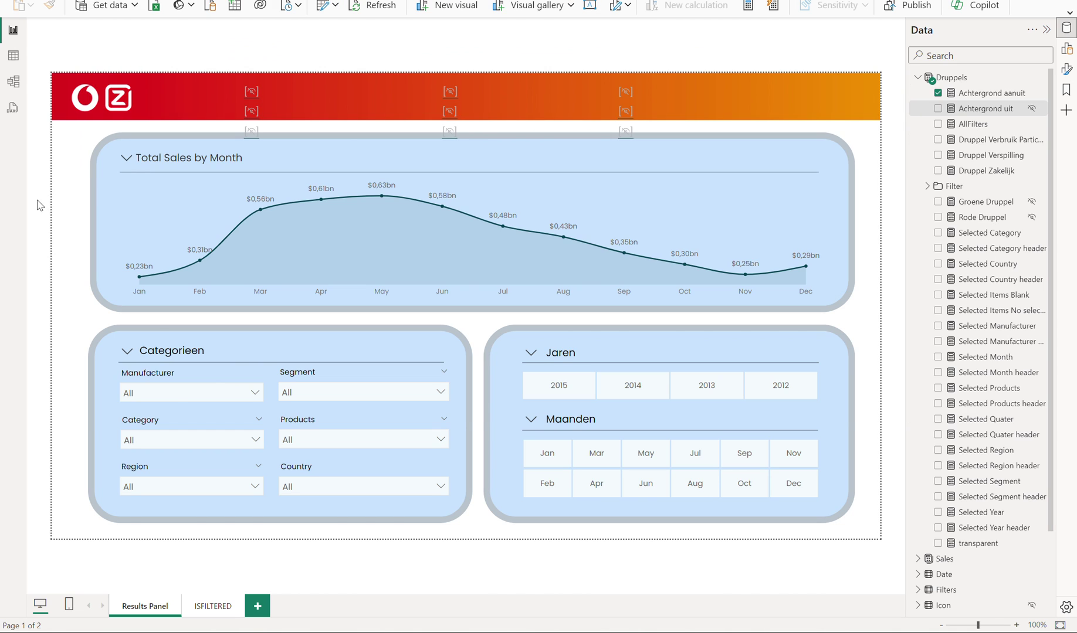
pyautogui.hotkey('alt', 'Tab')
pyautogui.hotkey('alt', 'Tab')
pyautogui.hotkey('alt', 'Tab')
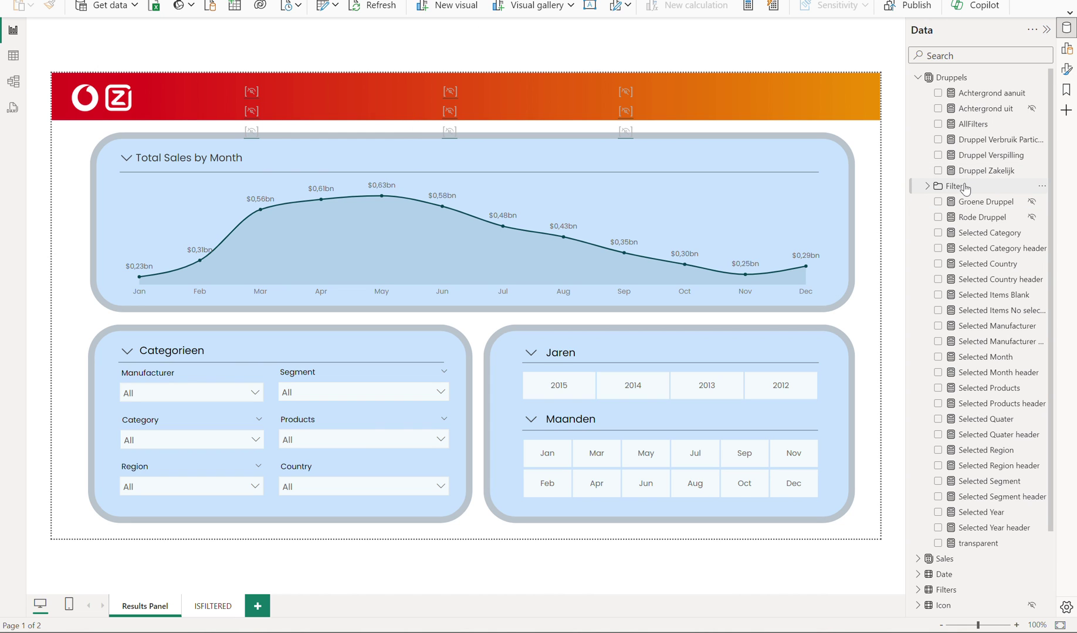
pyautogui.click(166, 132)
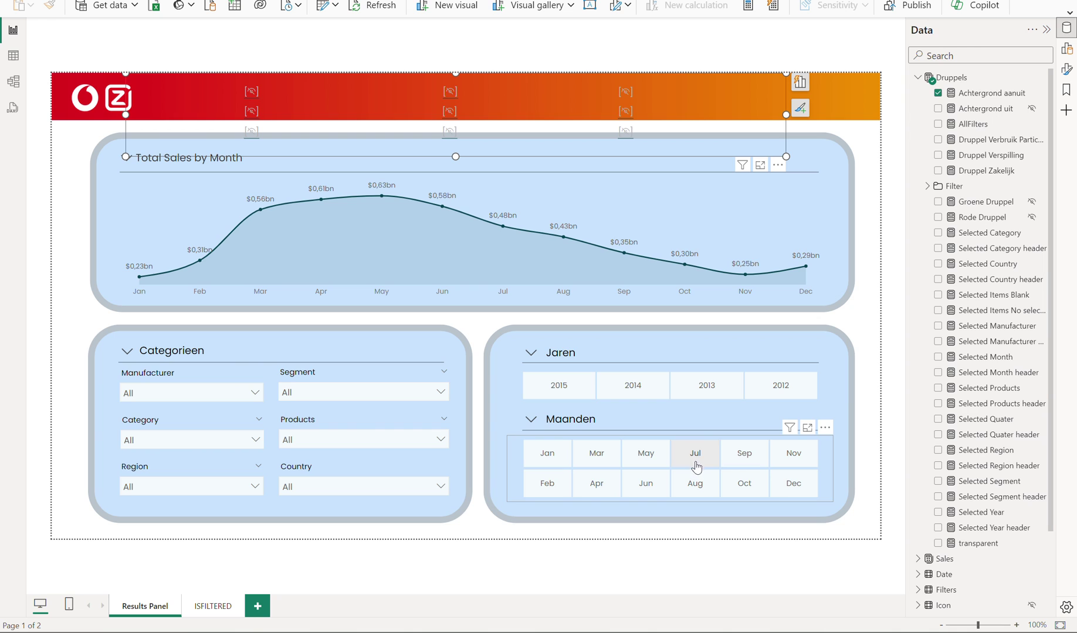
pyautogui.click(646, 395)
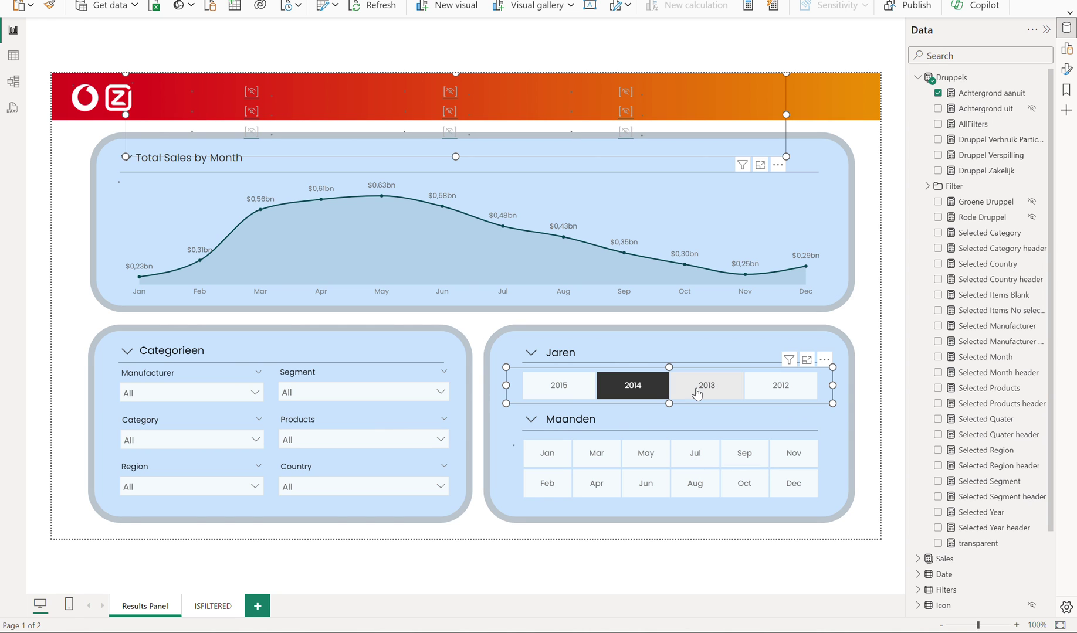
pyautogui.click(895, 315)
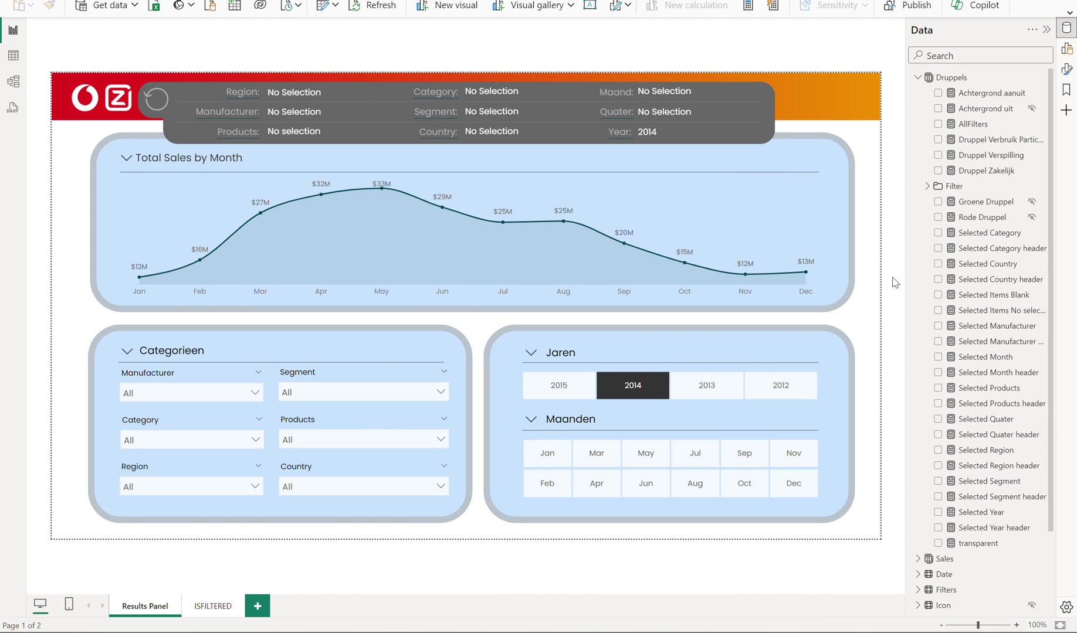
pyautogui.click(188, 84)
pyautogui.click(778, 122)
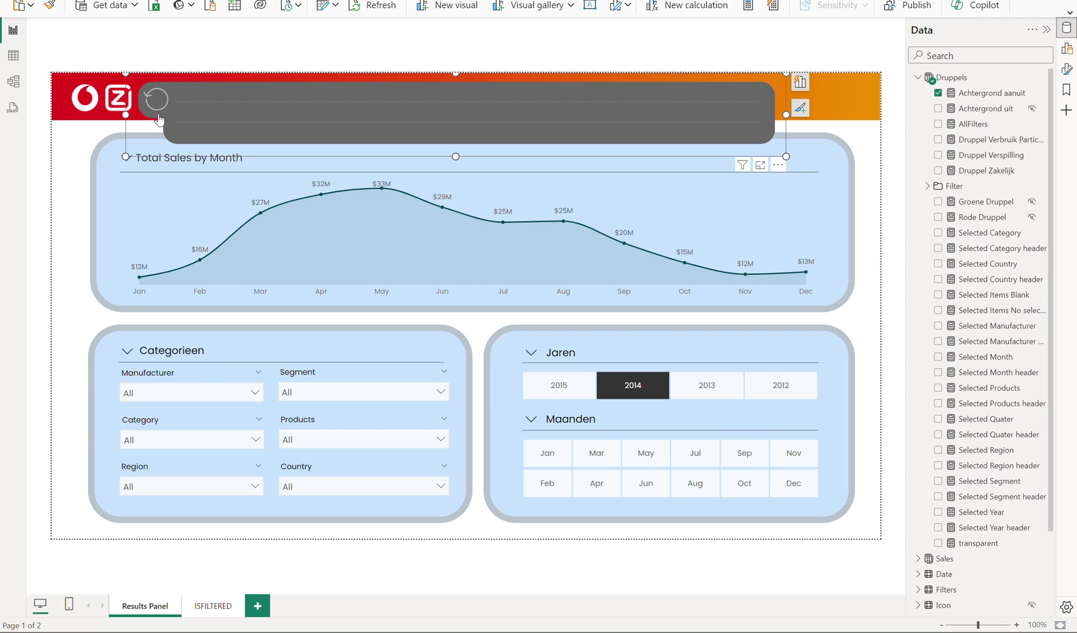
pyautogui.click(156, 100)
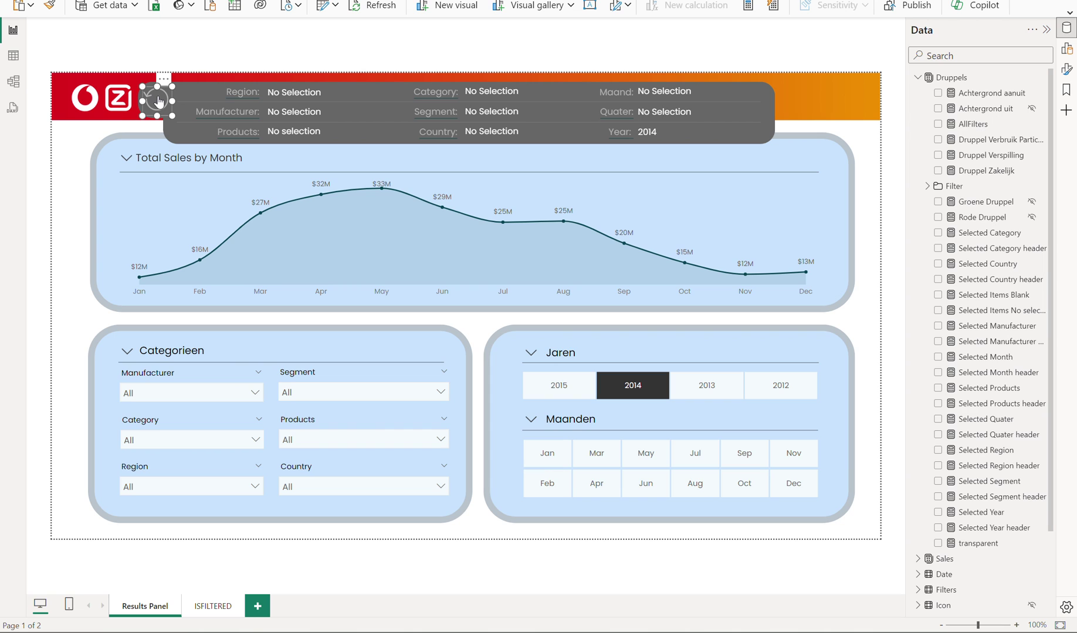
# - Check that the reset button's Action type is Clear all slicers
pyautogui.click(1066, 69)
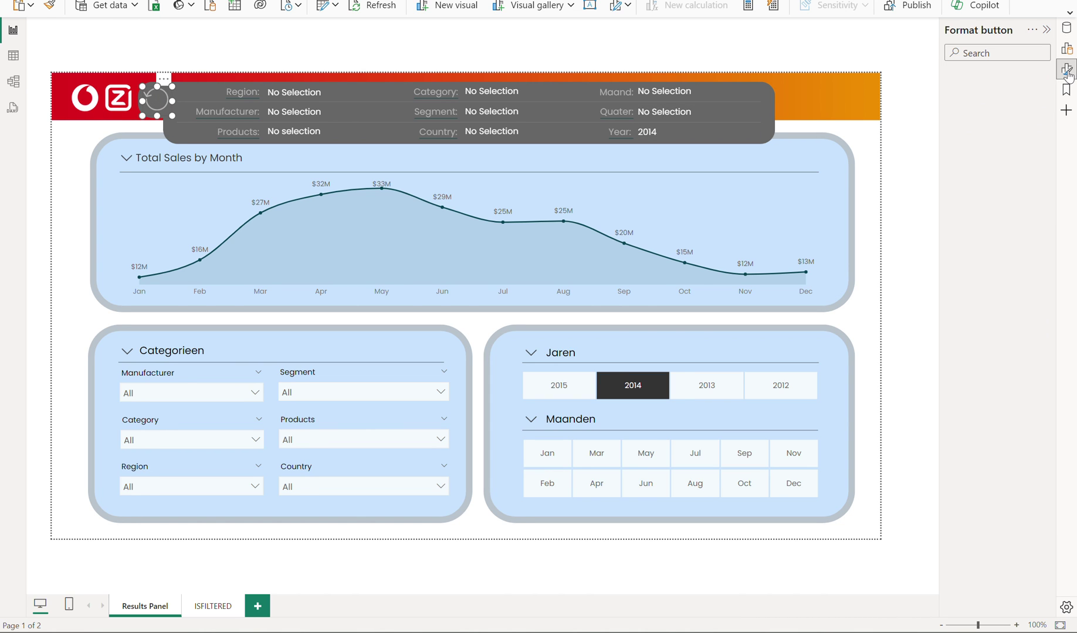
pyautogui.click(963, 214)
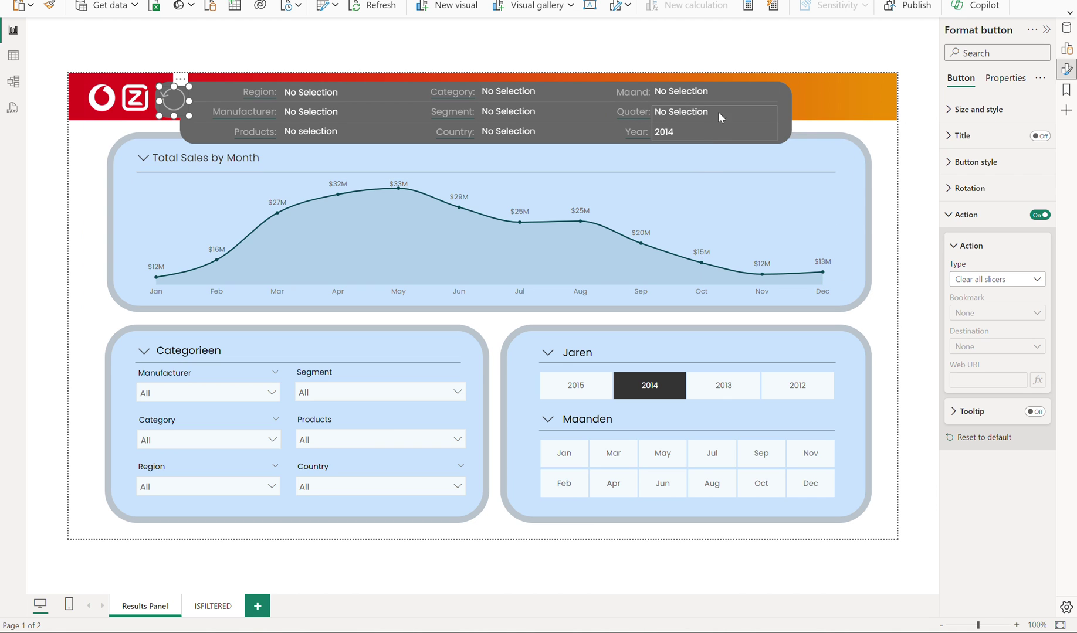
# - On the ISFILTERED example page, select the empty image visual and hide the Format pane
pyautogui.click(212, 606)
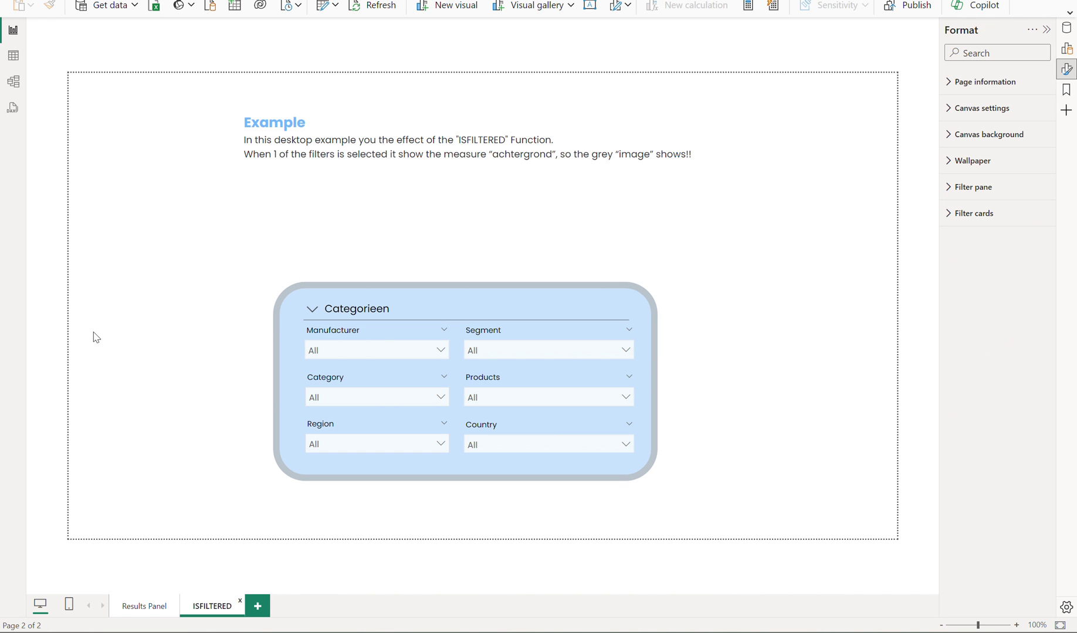
pyautogui.click(244, 220)
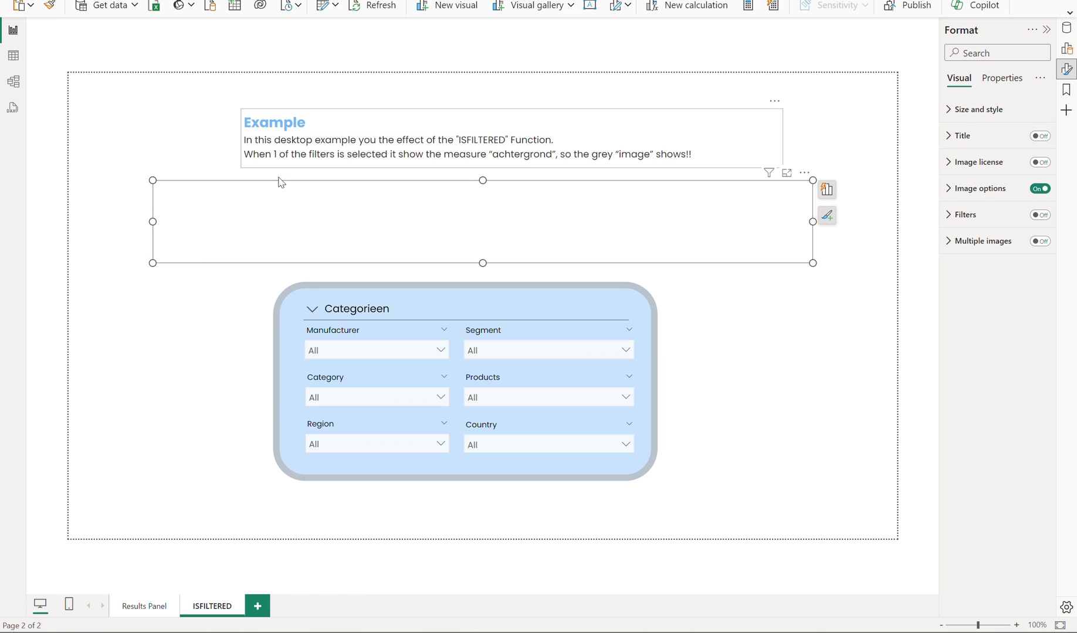
pyautogui.click(1046, 29)
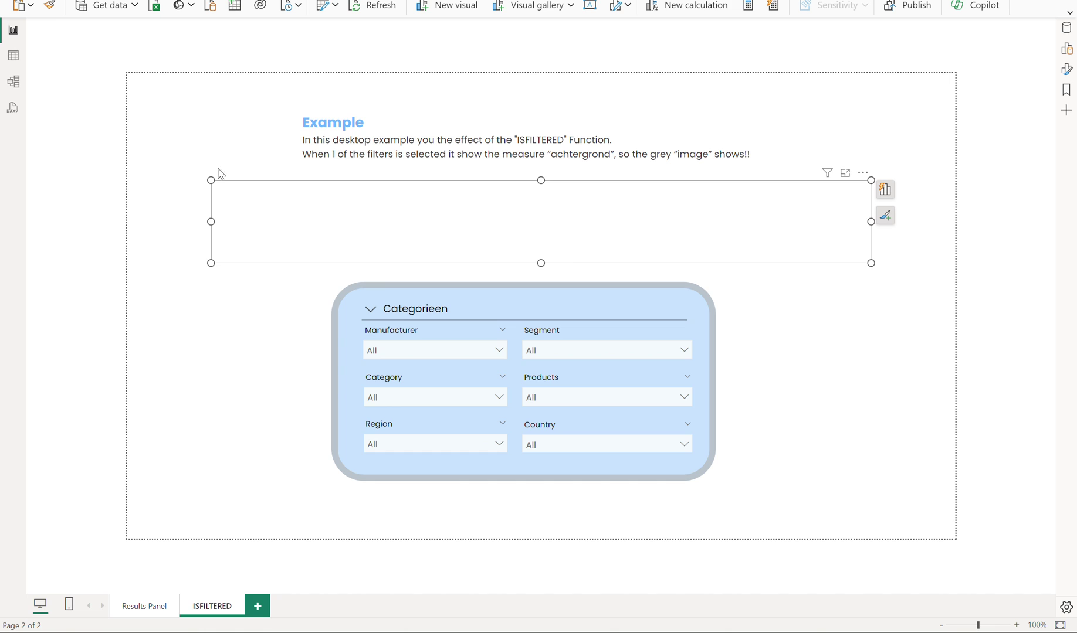
# - Set the Category filter to Youth and Rural
pyautogui.click(412, 402)
pyautogui.click(374, 300)
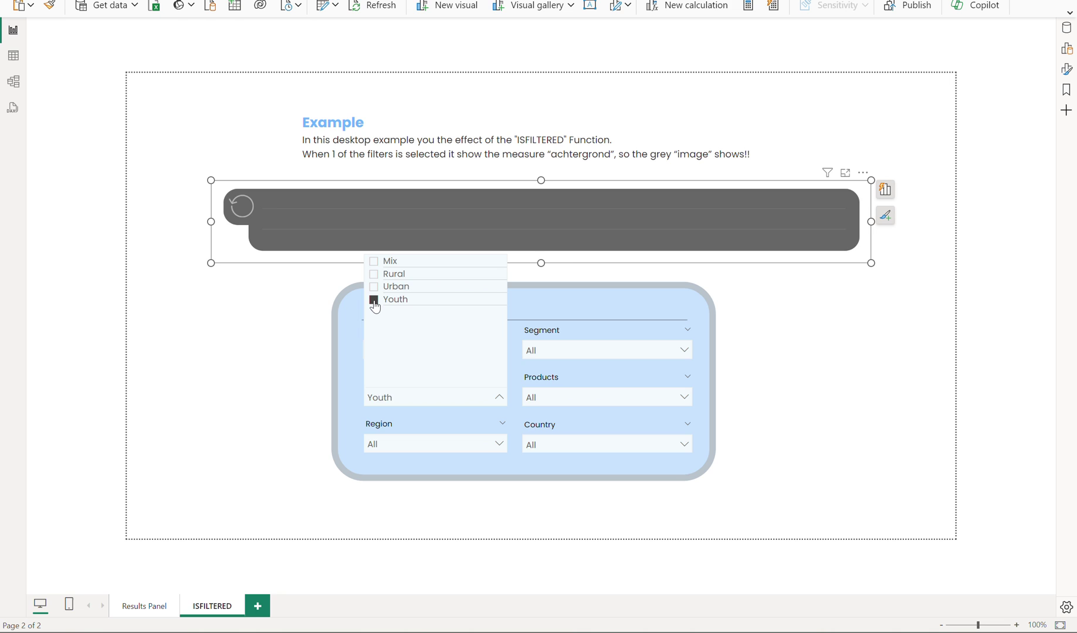
pyautogui.click(374, 300)
pyautogui.click(374, 300)
pyautogui.click(375, 300)
pyautogui.click(377, 301)
pyautogui.click(373, 274)
# - Search 'selected city header', widen the field list, and open the Selected Manufacturer header formula
pyautogui.click(131, 618)
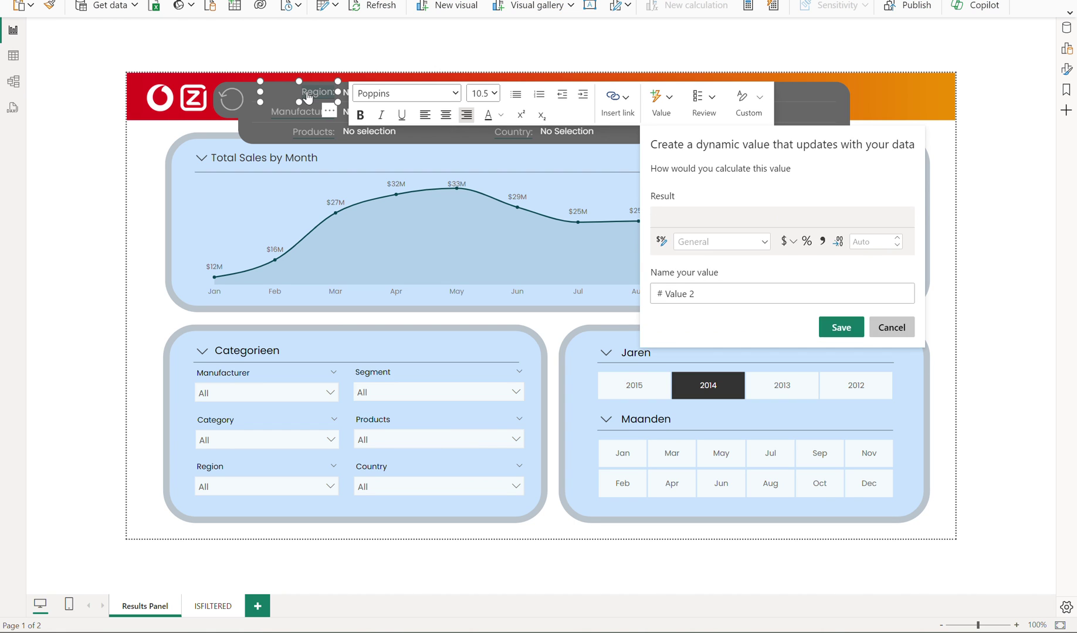
pyautogui.write('selected city header')
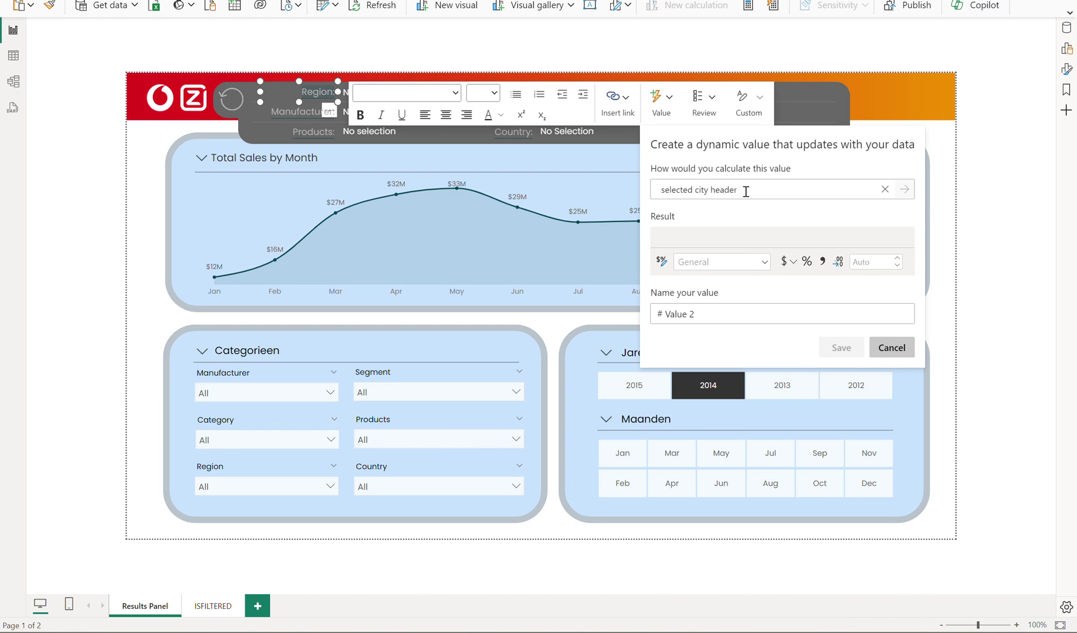
pyautogui.click(1067, 30)
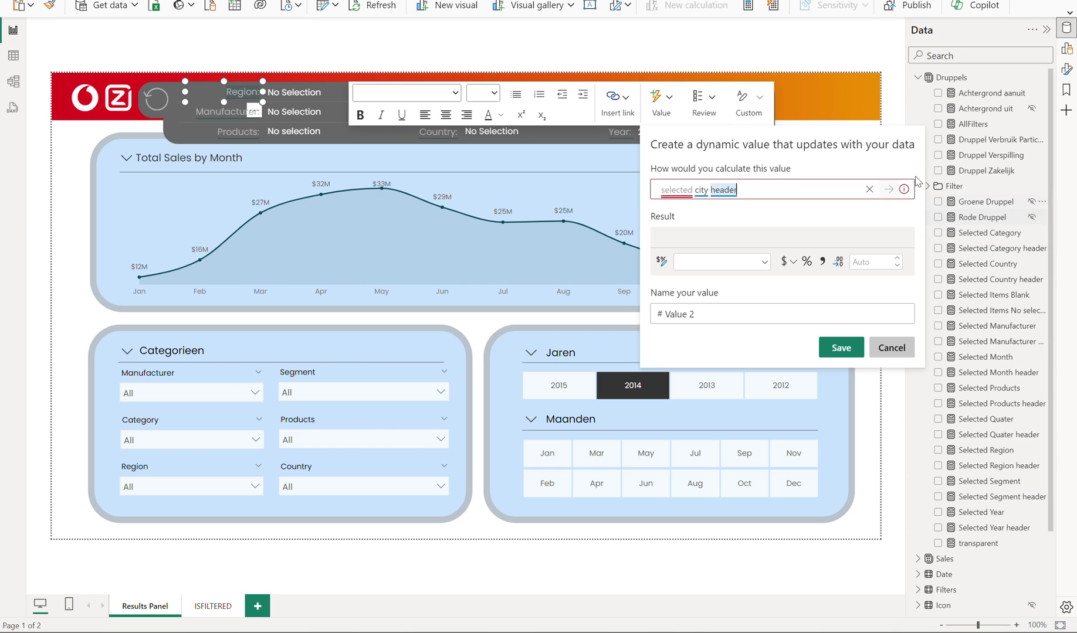
pyautogui.moveTo(906, 99); pyautogui.dragTo(883, 112)
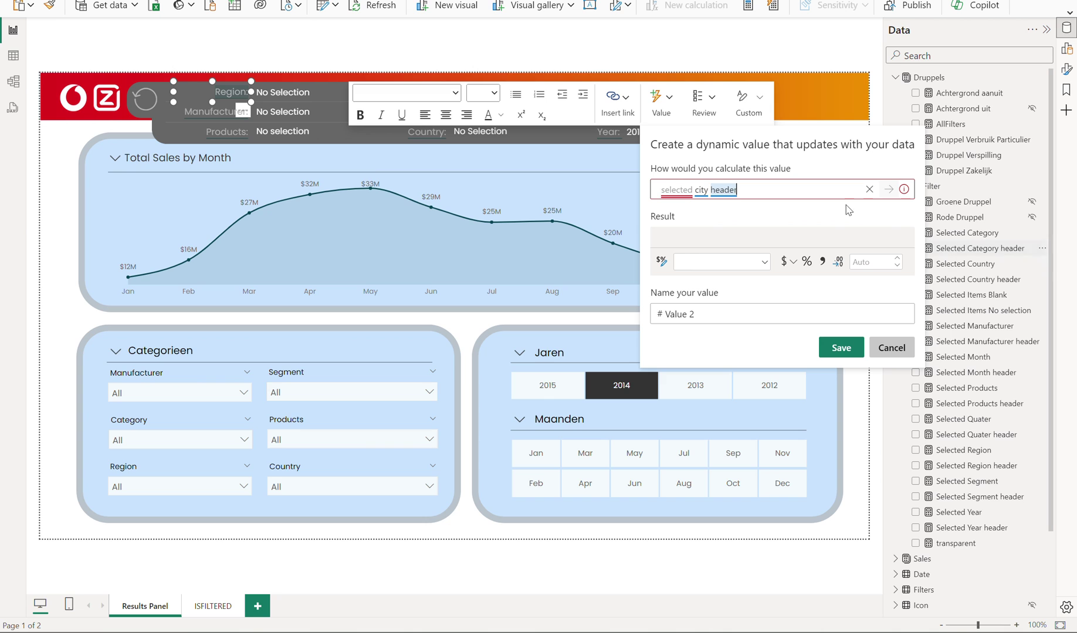
pyautogui.click(207, 118)
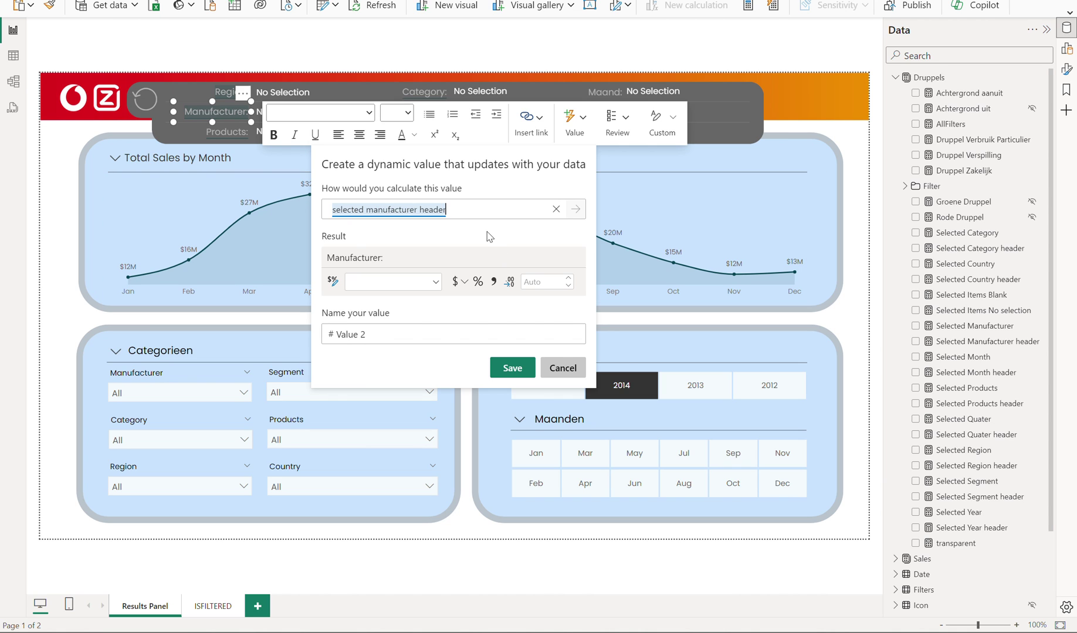
pyautogui.click(990, 342)
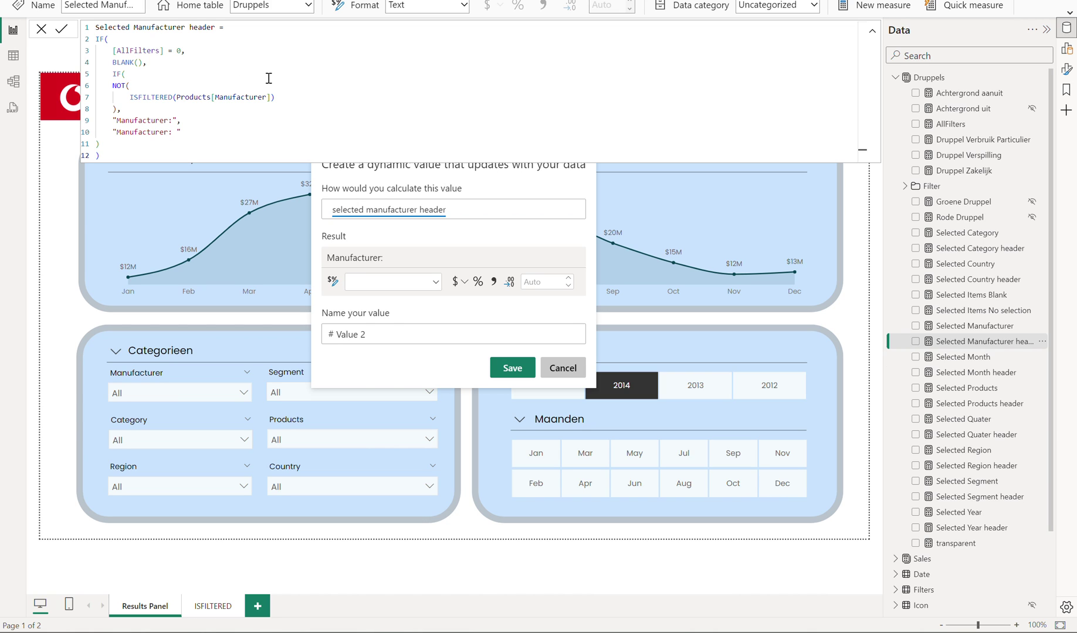
# - Discard the dynamic value, close the formula, and deselect 2014 in the Jaren slicer
pyautogui.click(561, 368)
pyautogui.click(75, 457)
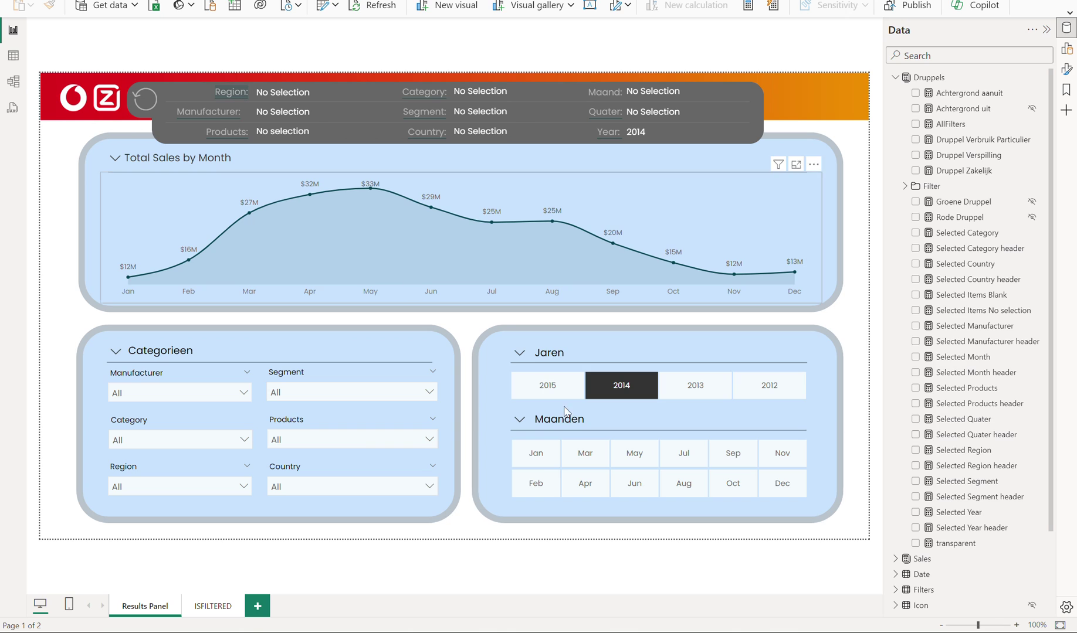
pyautogui.click(631, 395)
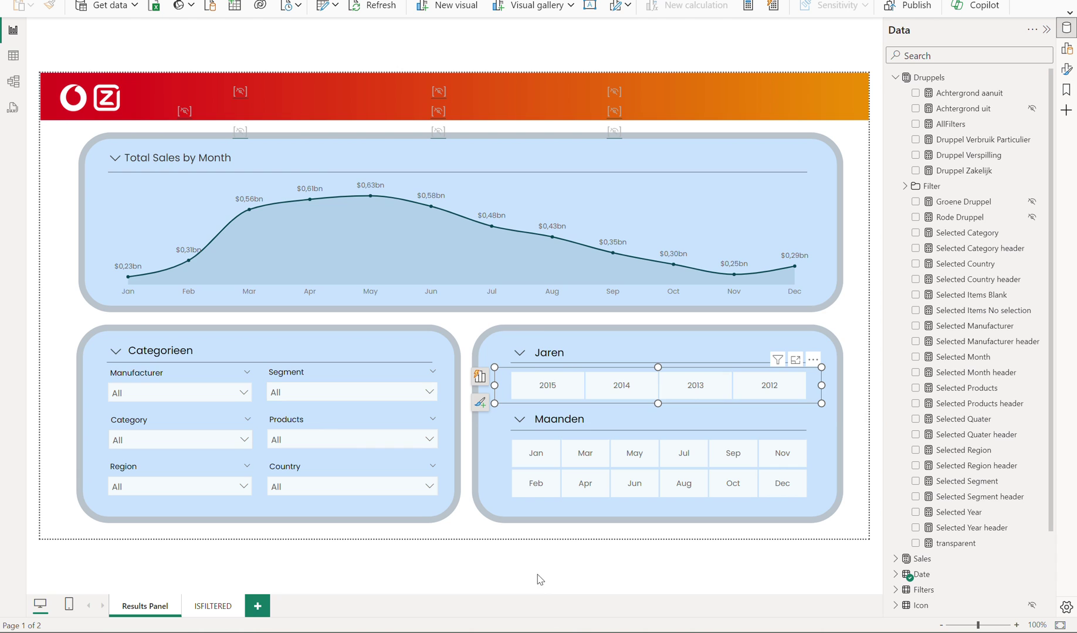
pyautogui.hotkey('alt', 'Tab')
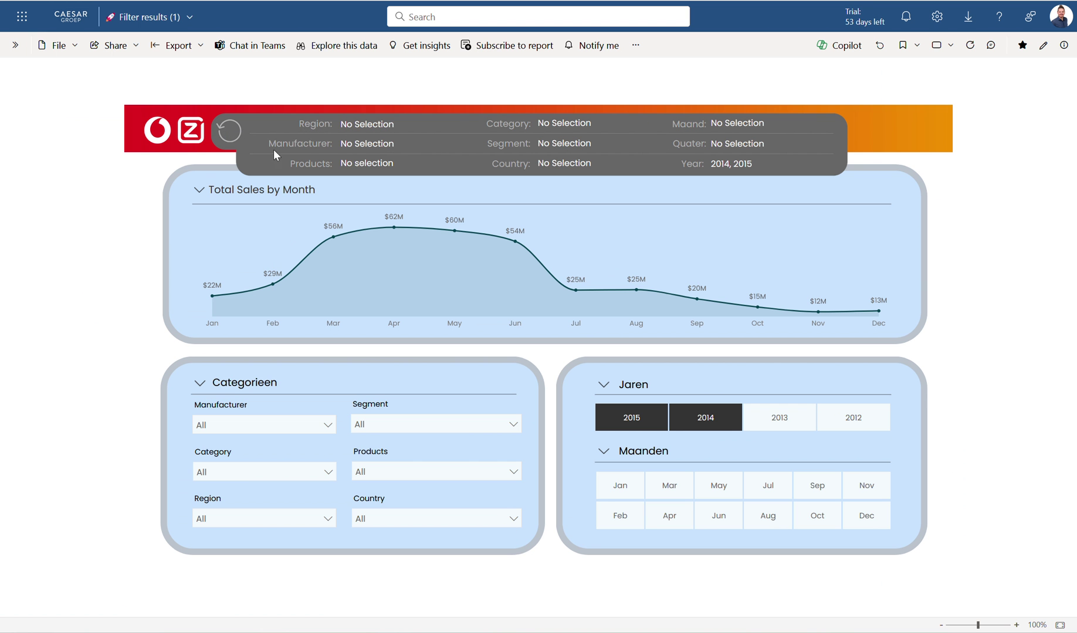
# - Reset the published report's slicers so the years 2014 and 2015 are no longer selected
pyautogui.click(228, 130)
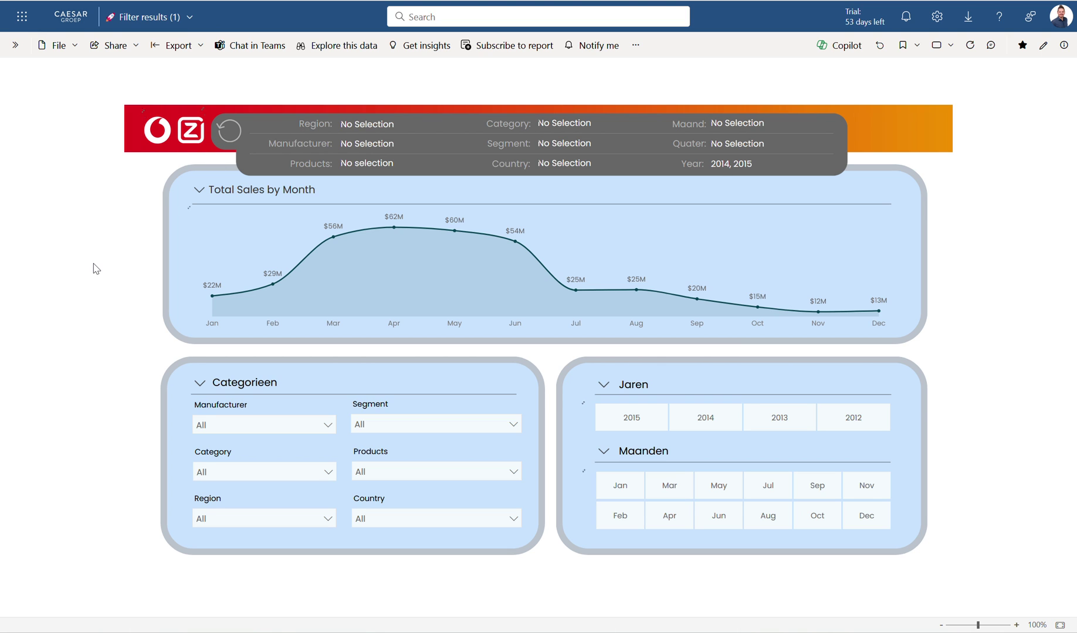